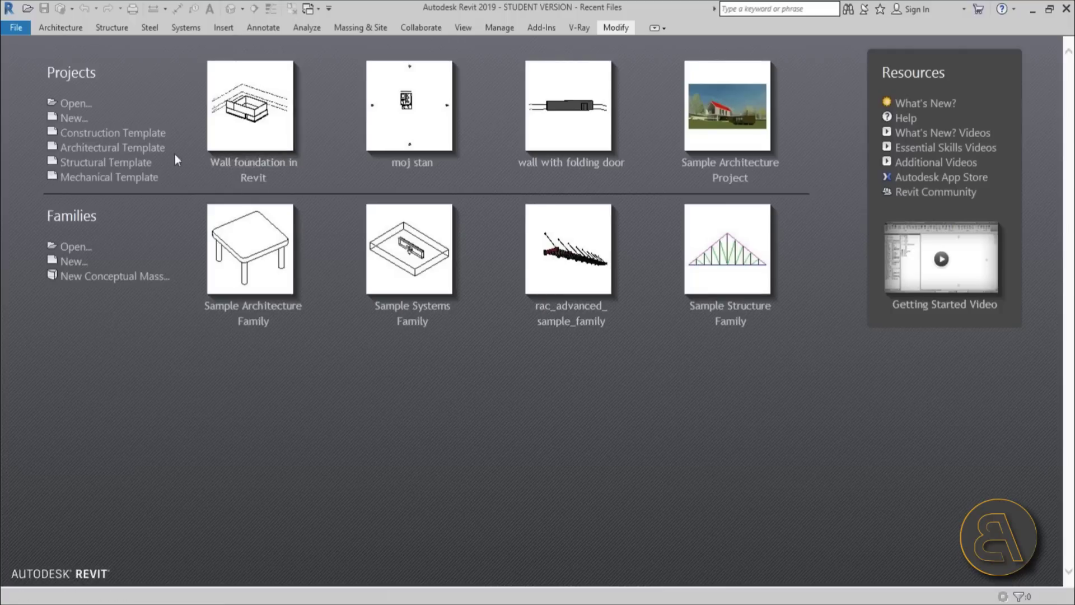
# Create a new family from Metric Generic Model.rft in the English family templates folder.
pyautogui.click(68, 266)
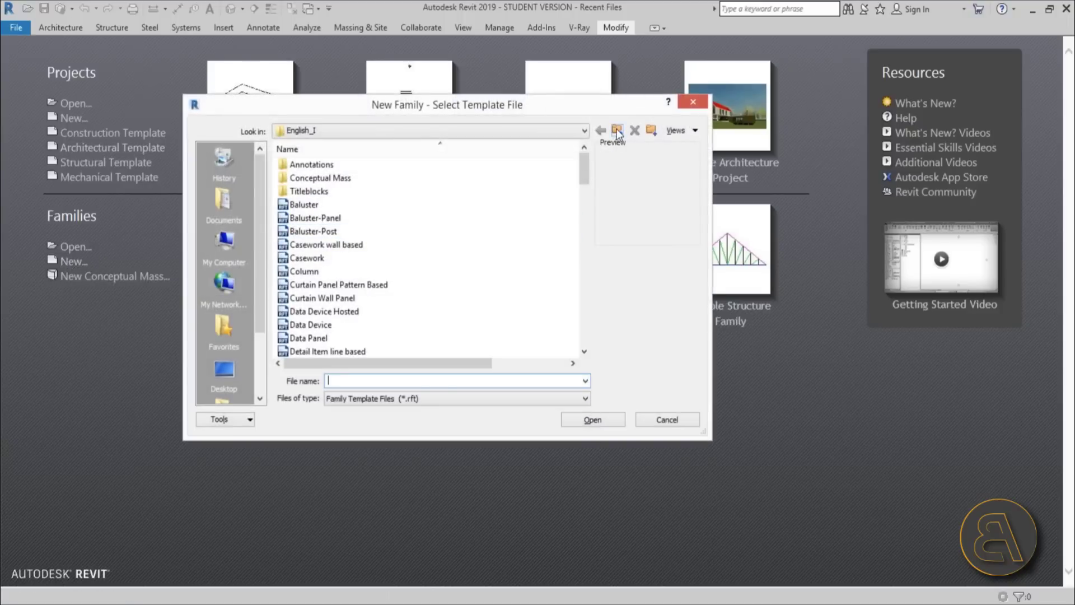
pyautogui.click(616, 130)
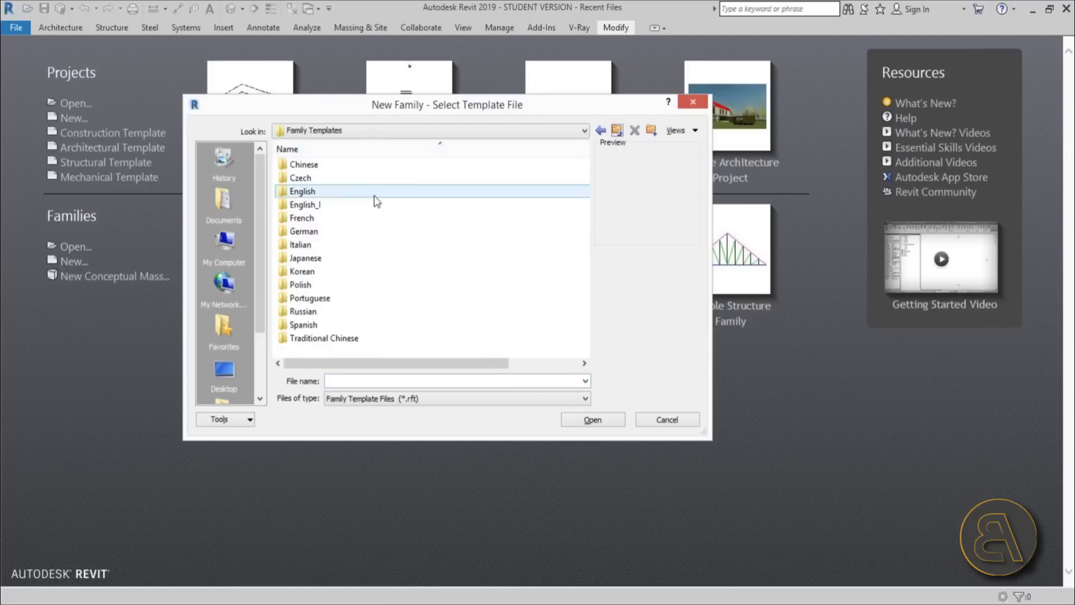
pyautogui.doubleClick(316, 192)
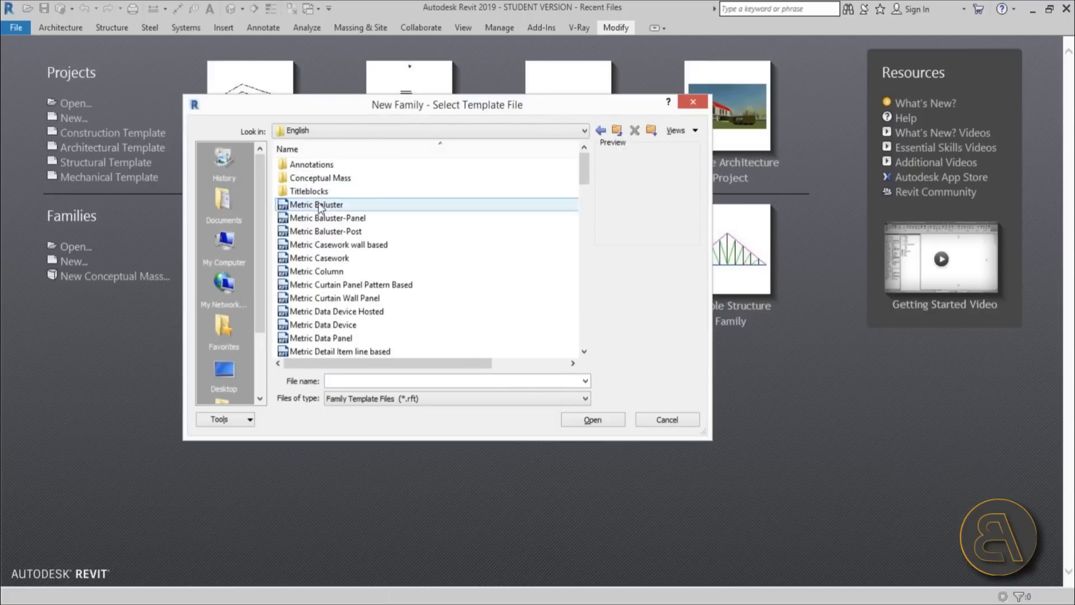
pyautogui.moveTo(583, 181); pyautogui.dragTo(584, 256)
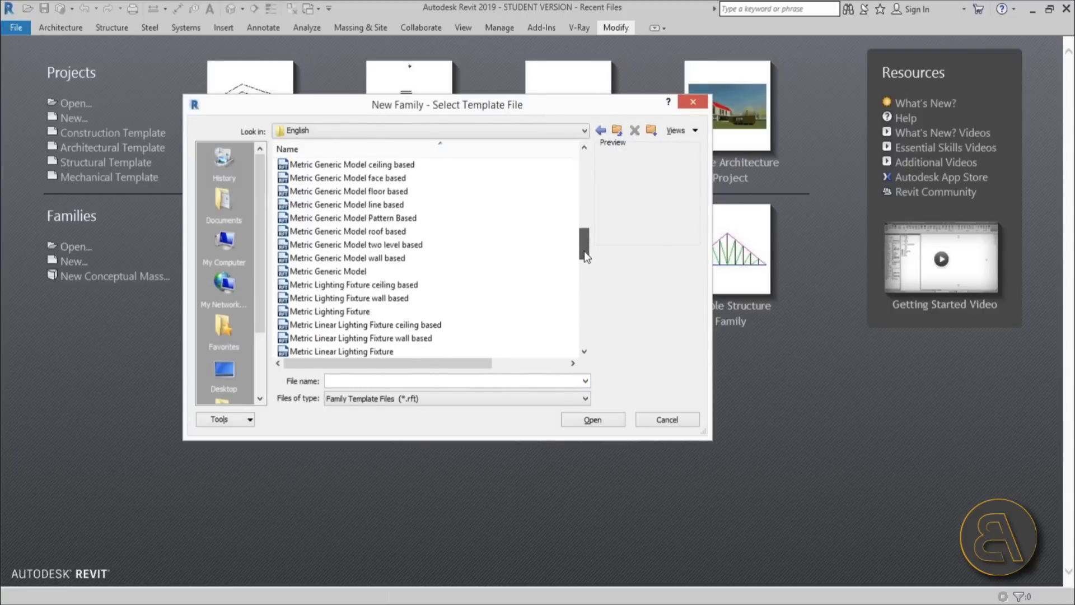
pyautogui.doubleClick(330, 271)
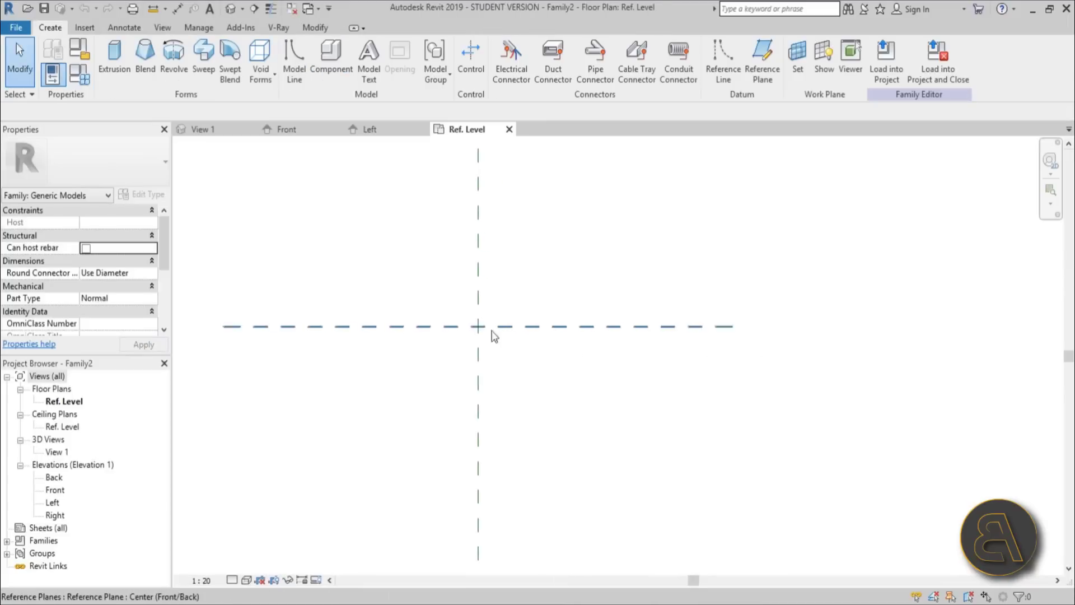
# Start a solid extrusion and sketch a rectangle on the Ref. Level plan.
pyautogui.moveTo(435, 302); pyautogui.dragTo(456, 293, button='middle')
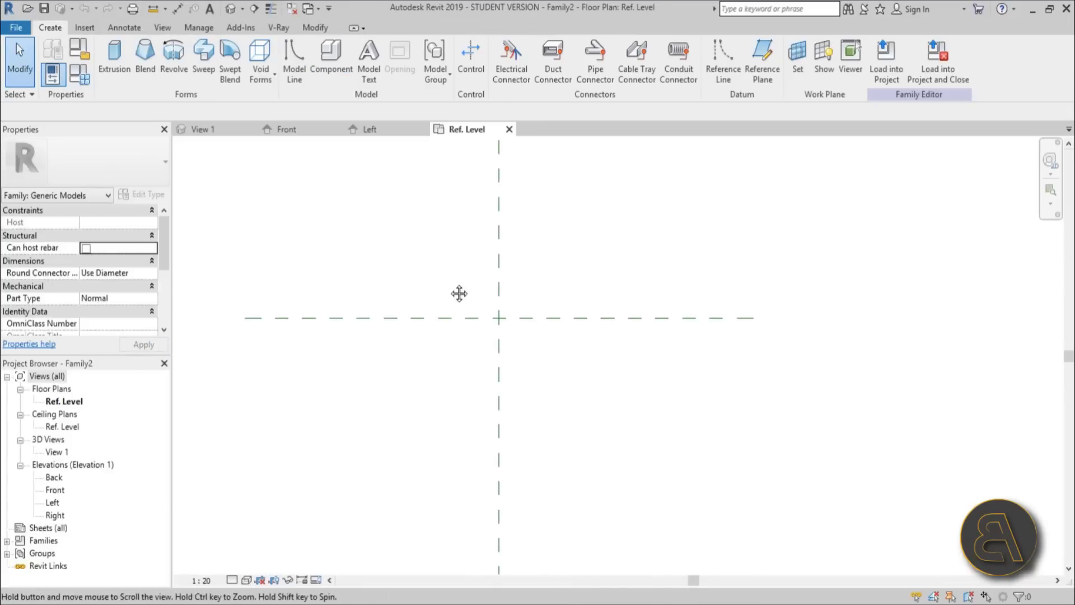
pyautogui.click(112, 66)
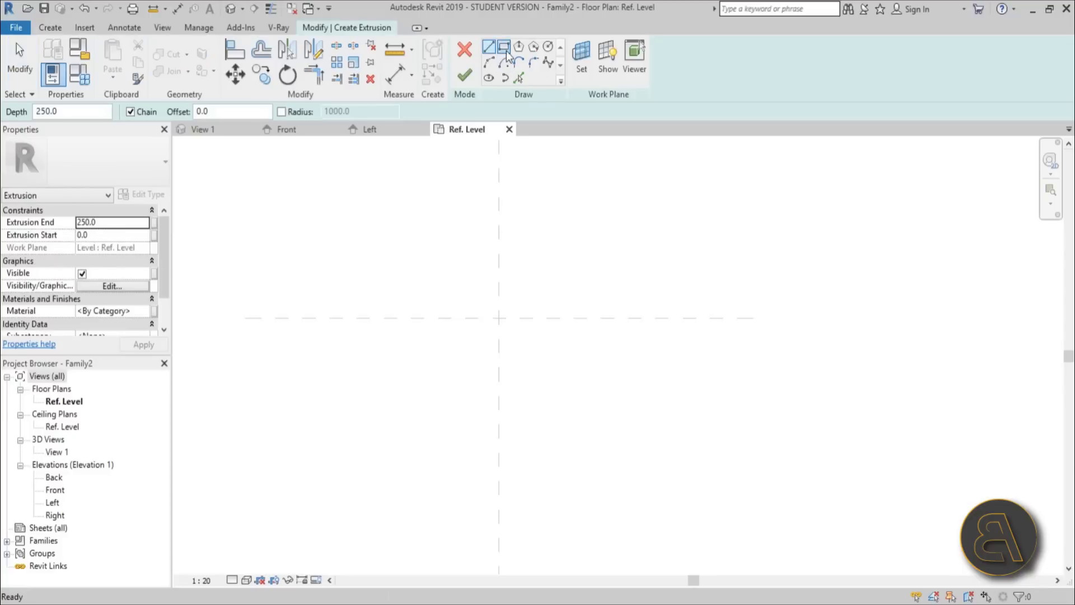
pyautogui.click(503, 47)
pyautogui.click(425, 254)
pyautogui.click(552, 371)
pyautogui.press('Escape')
pyautogui.press('Escape')
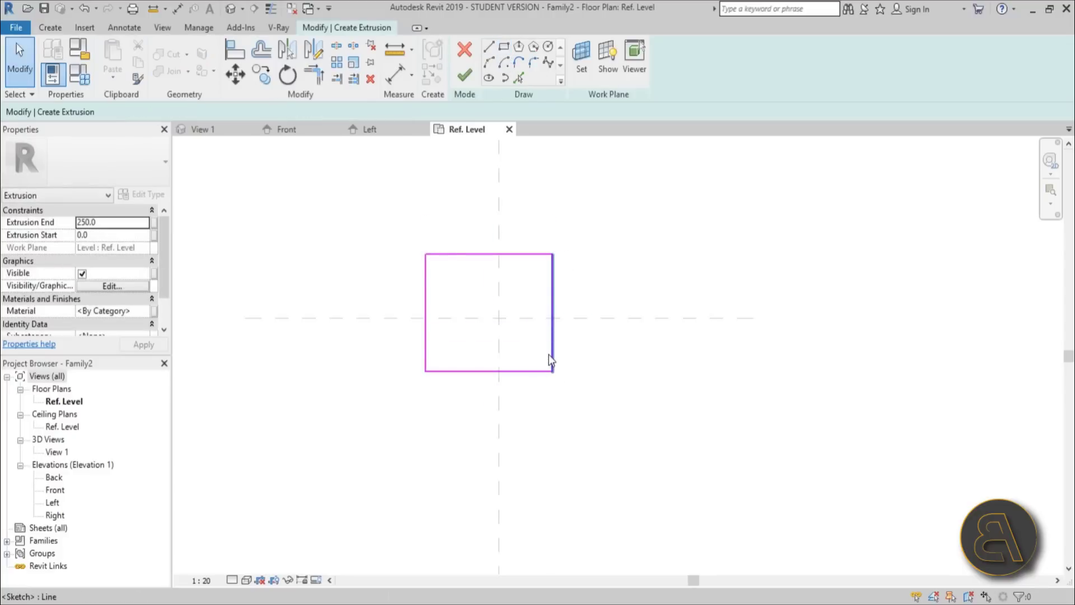
# Place the right and top edges 500 mm from the centre reference planes.
pyautogui.click(553, 358)
pyautogui.moveTo(426, 387); pyautogui.dragTo(498, 342)
pyautogui.click(525, 389)
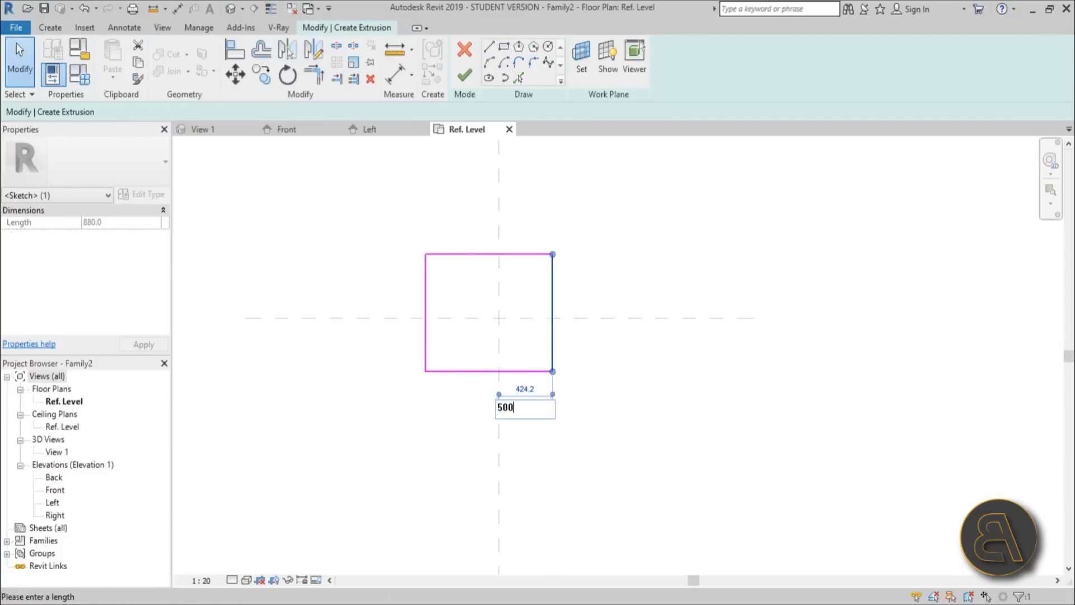
pyautogui.write('500')
pyautogui.press('Return')
pyautogui.click(537, 268)
pyautogui.click(523, 255)
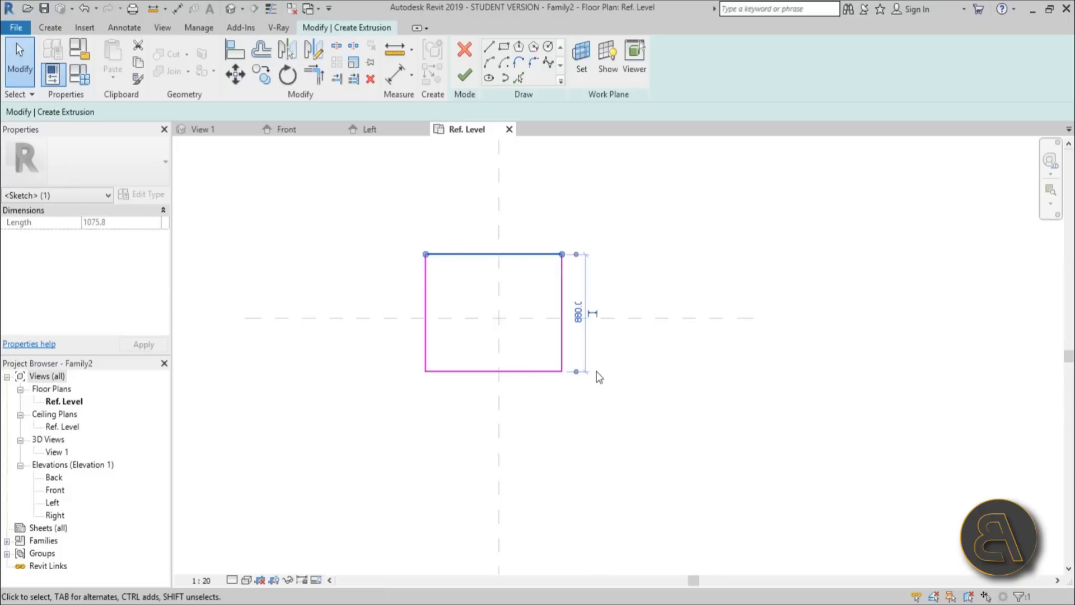
pyautogui.moveTo(620, 325); pyautogui.dragTo(620, 323)
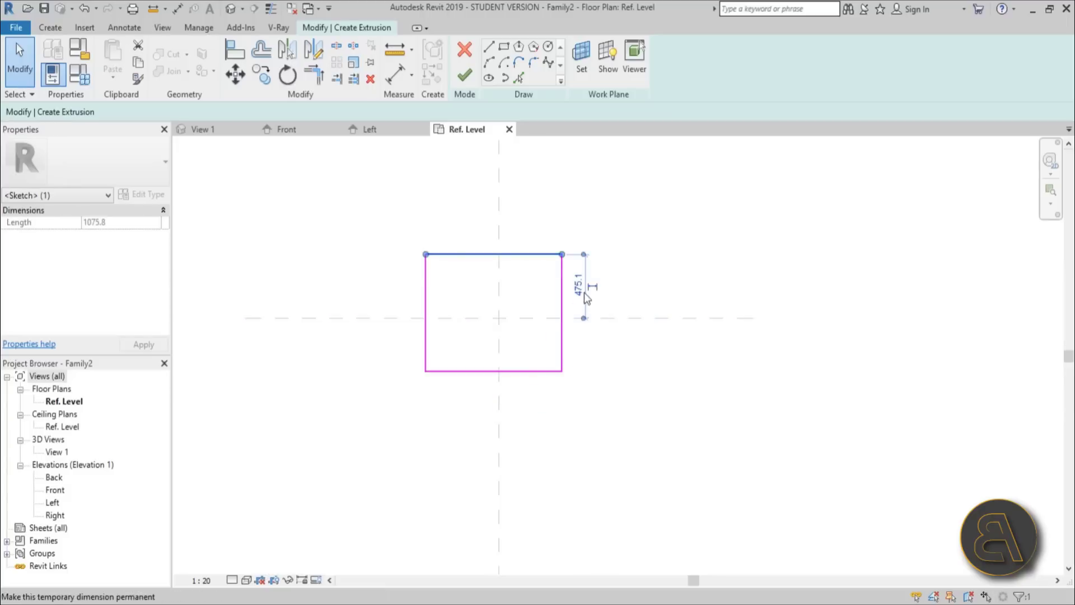
pyautogui.click(575, 284)
pyautogui.write('500')
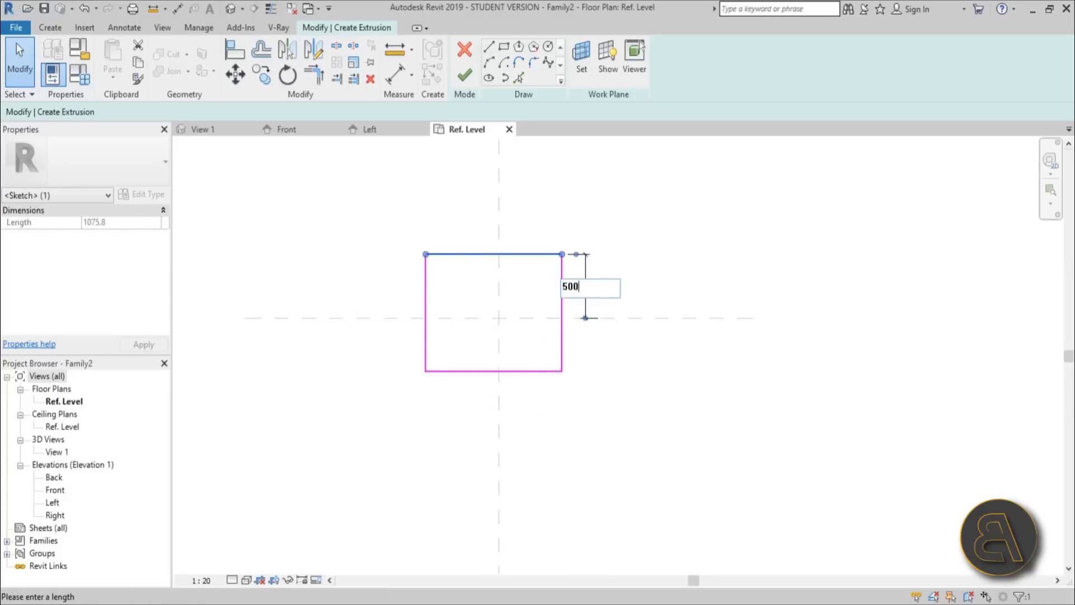
pyautogui.press('Return')
pyautogui.click(575, 284)
pyautogui.press('Escape')
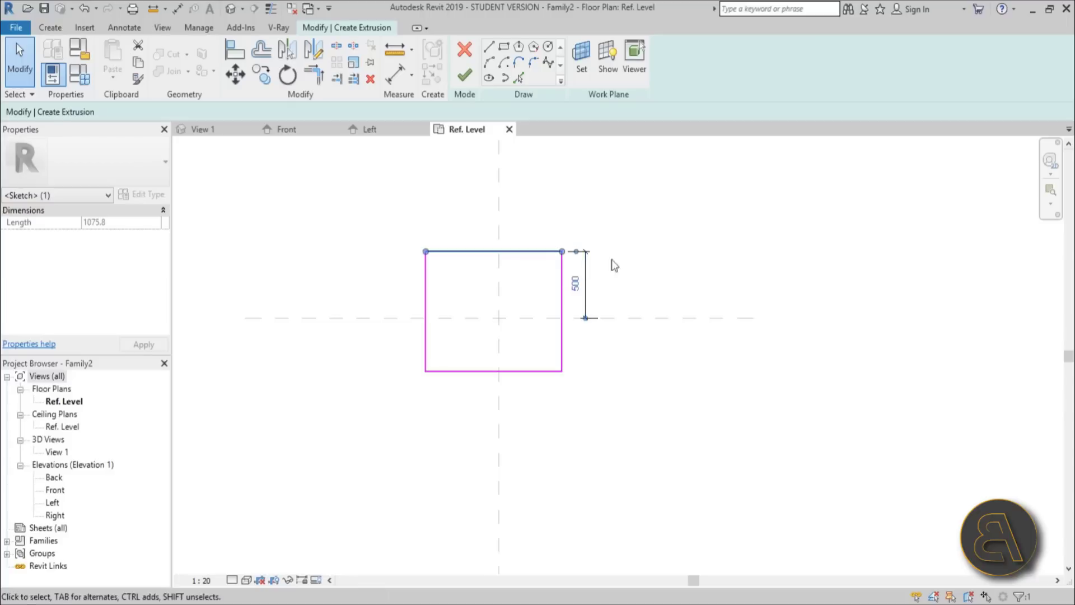
pyautogui.click(585, 270)
pyautogui.press('Escape')
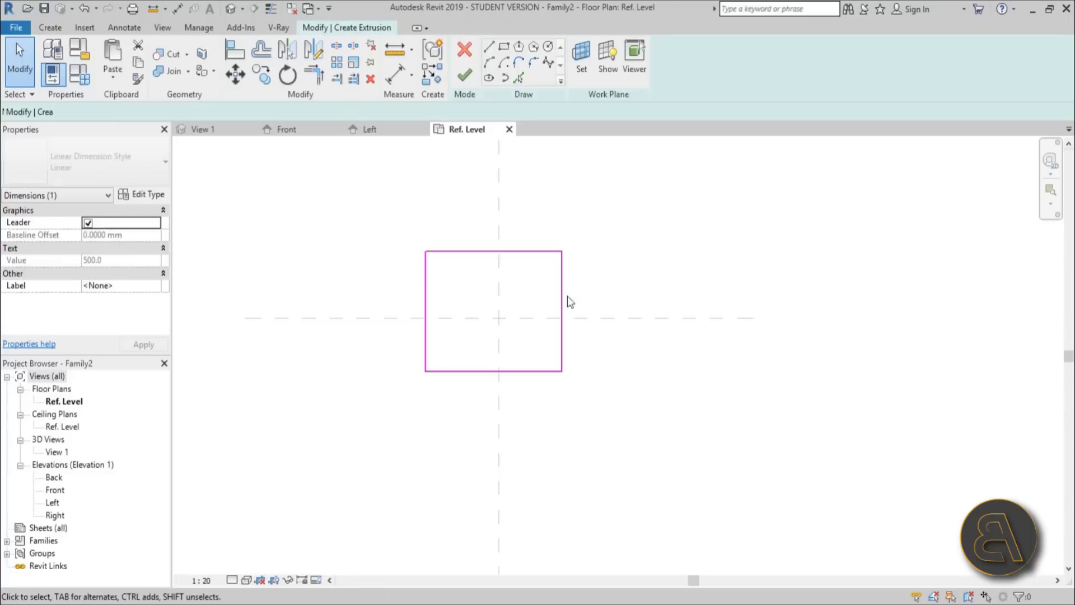
# Set the square's overall height and width to 1000 mm.
pyautogui.click(524, 371)
pyautogui.click(394, 311)
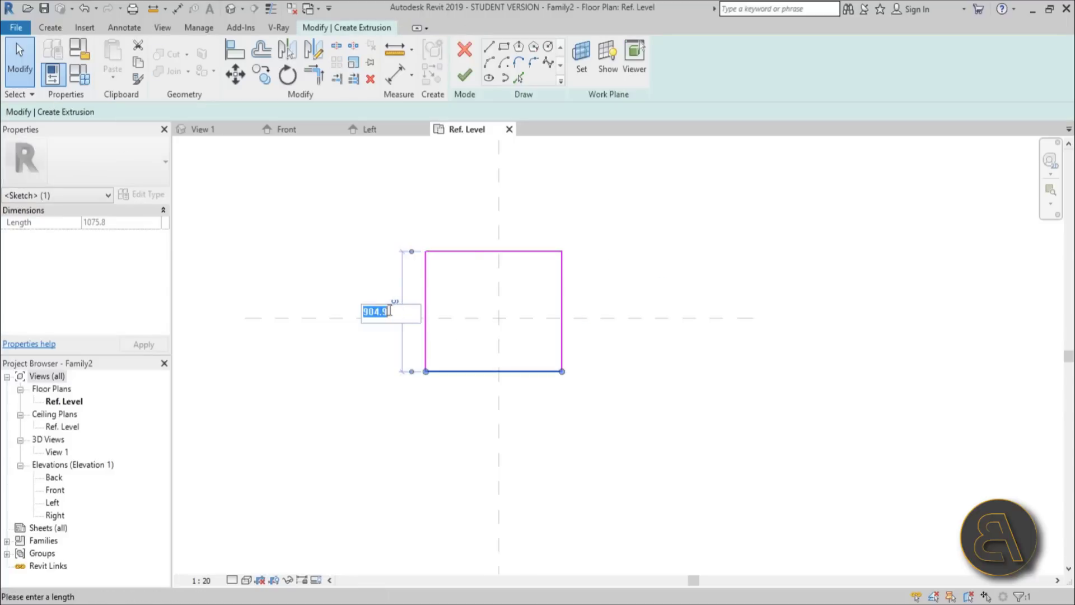
pyautogui.write('1000')
pyautogui.press('Return')
pyautogui.click(437, 283)
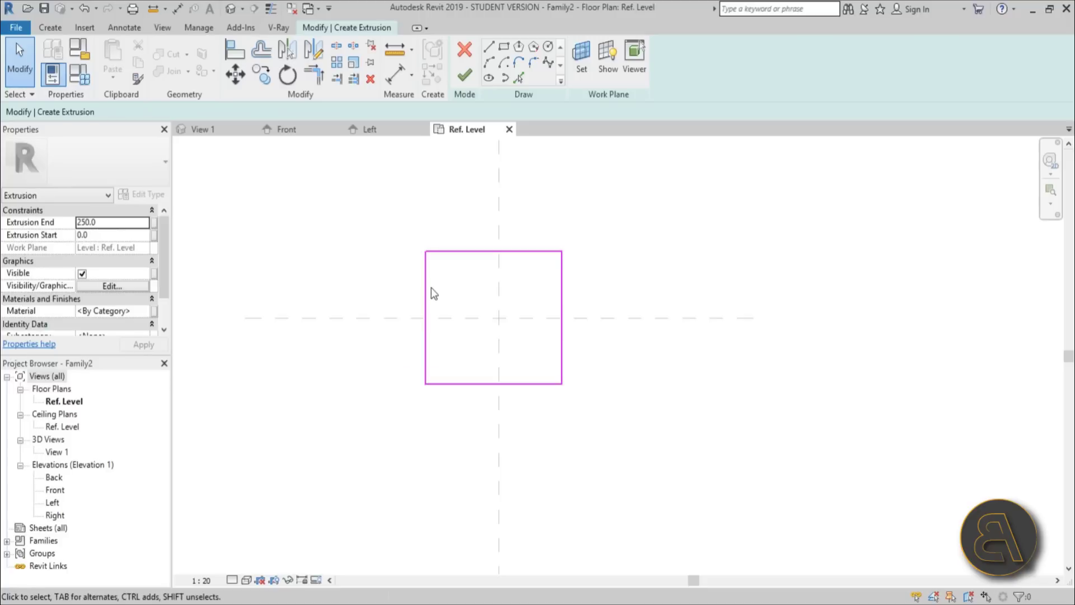
pyautogui.click(428, 290)
pyautogui.click(494, 219)
pyautogui.write('1000')
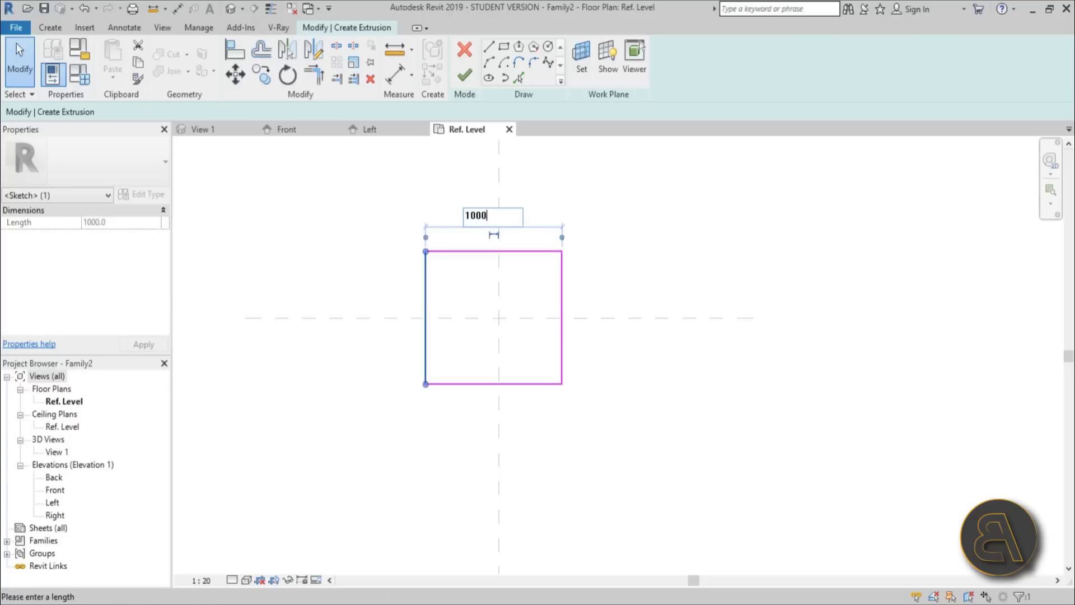
pyautogui.press('Return')
pyautogui.click(406, 141)
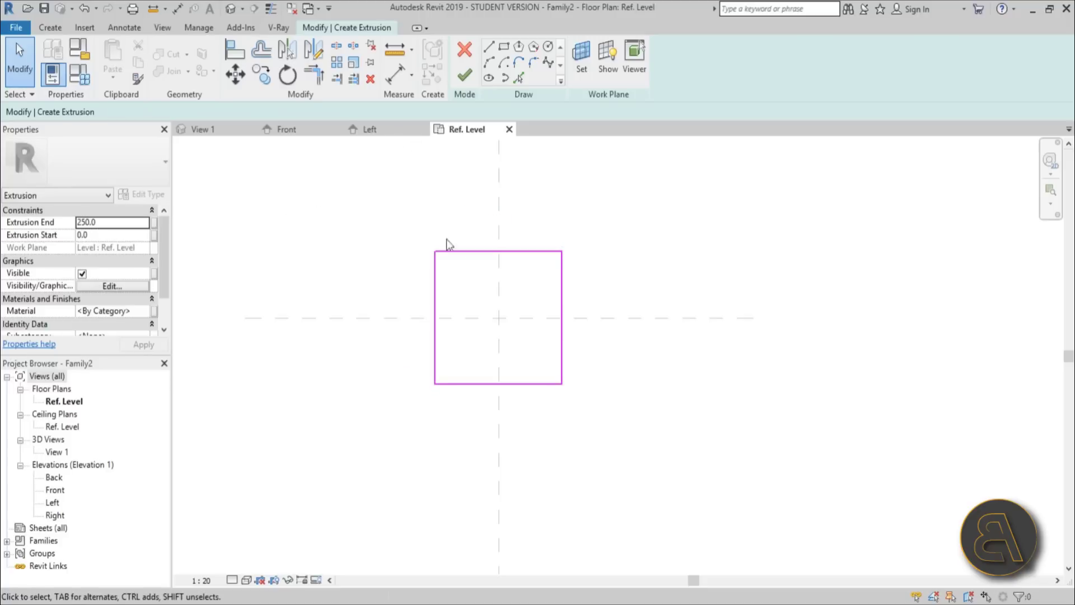
# Set the Extrusion End to 1000 in Properties.
pyautogui.scroll(2, 497, 298)
pyautogui.click(128, 222)
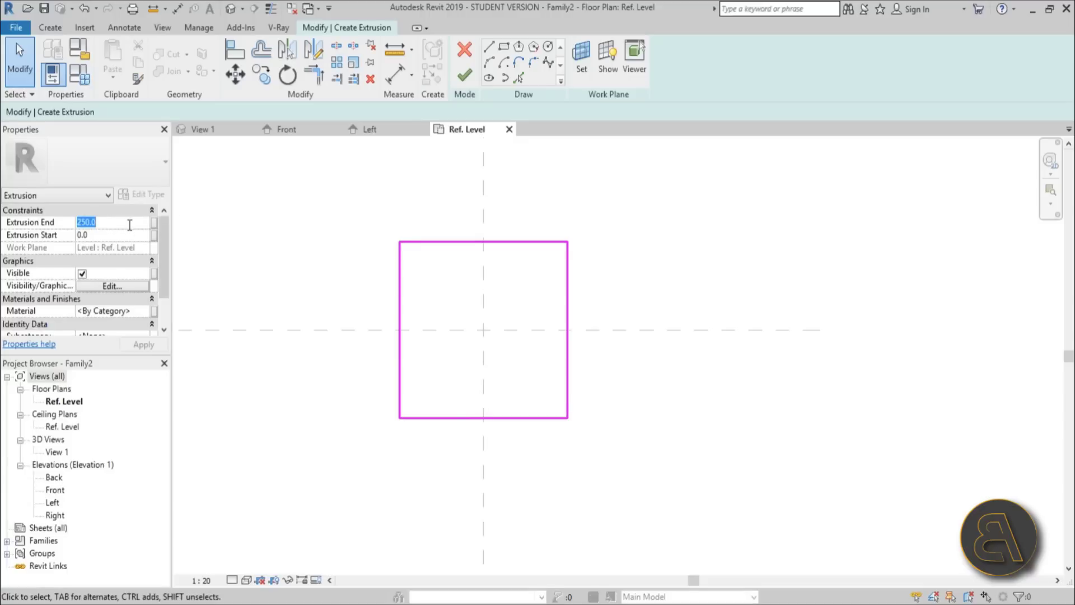
pyautogui.write('100')
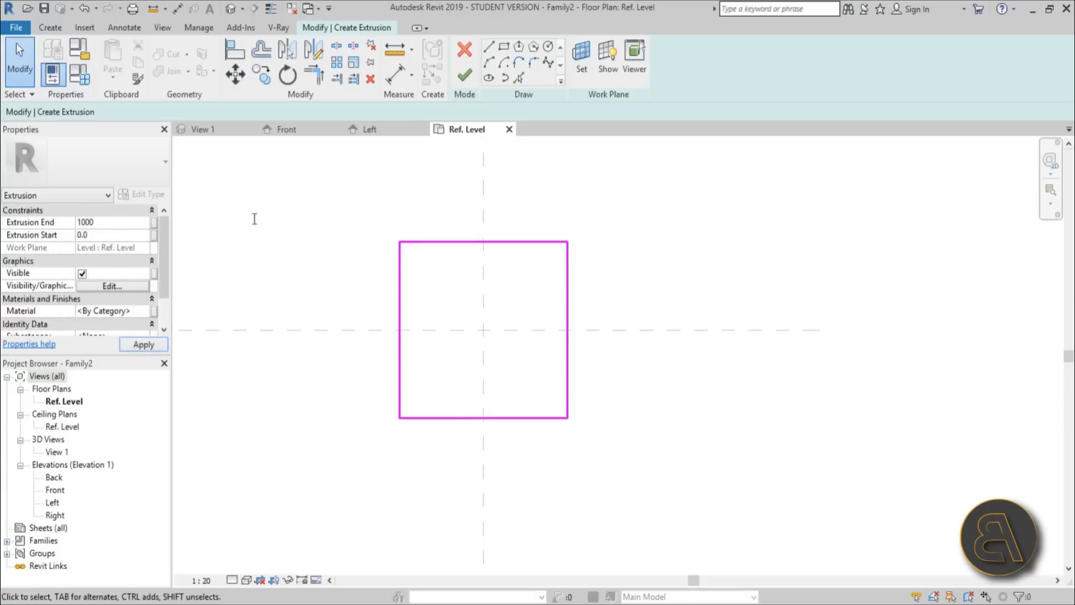
# Fillet the top-left corner of the profile with a fixed 250 mm radius.
pyautogui.click(535, 63)
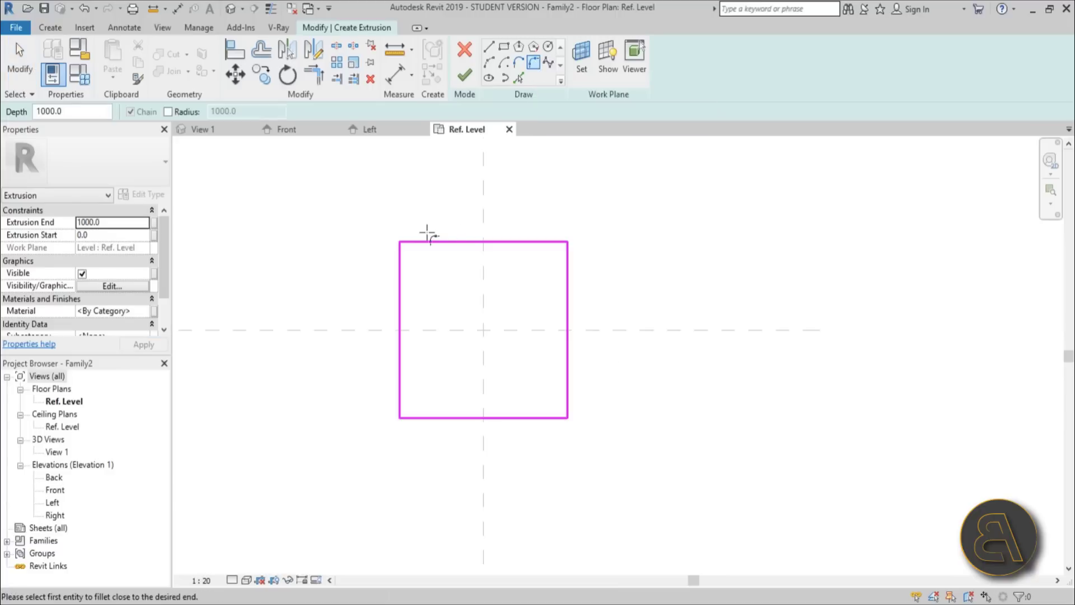
pyautogui.click(412, 242)
pyautogui.click(400, 269)
pyautogui.scroll(3, 397, 255)
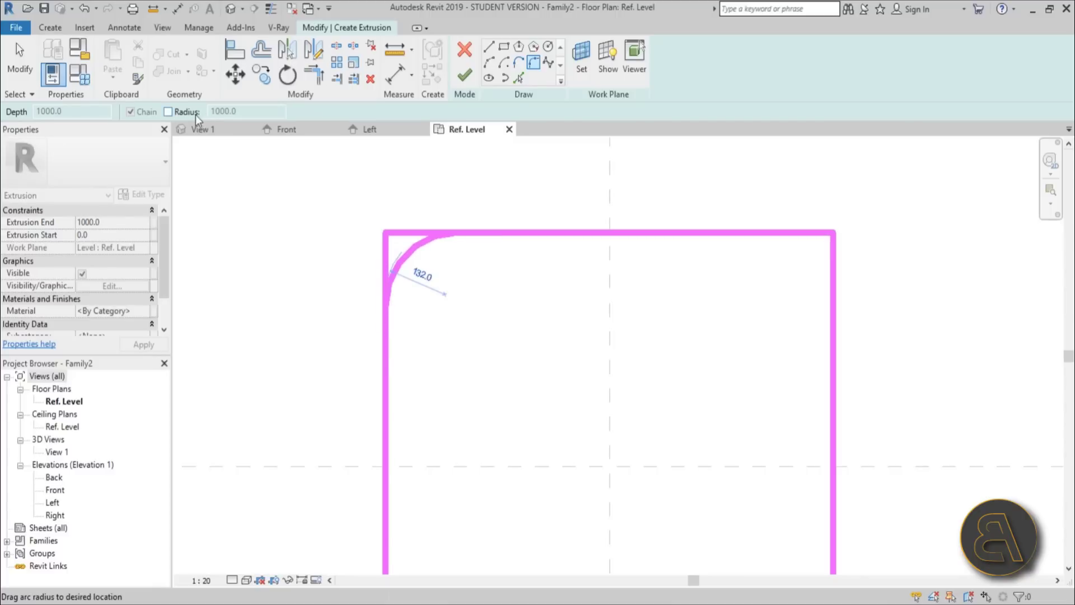
pyautogui.click(168, 112)
pyautogui.doubleClick(244, 112)
pyautogui.write('25')
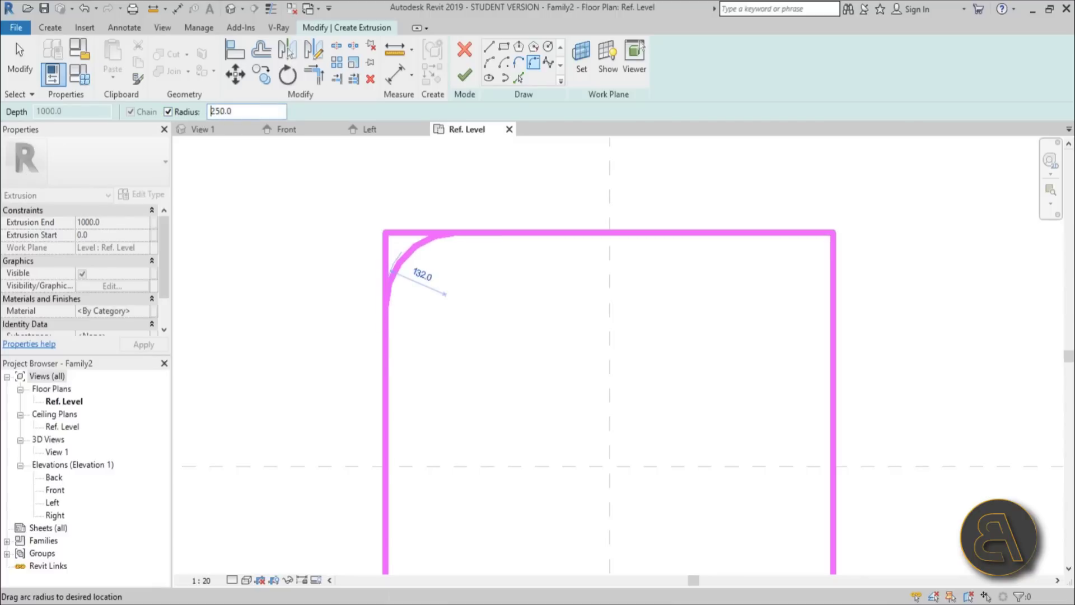
pyautogui.click(539, 400)
pyautogui.scroll(-2, 530, 256)
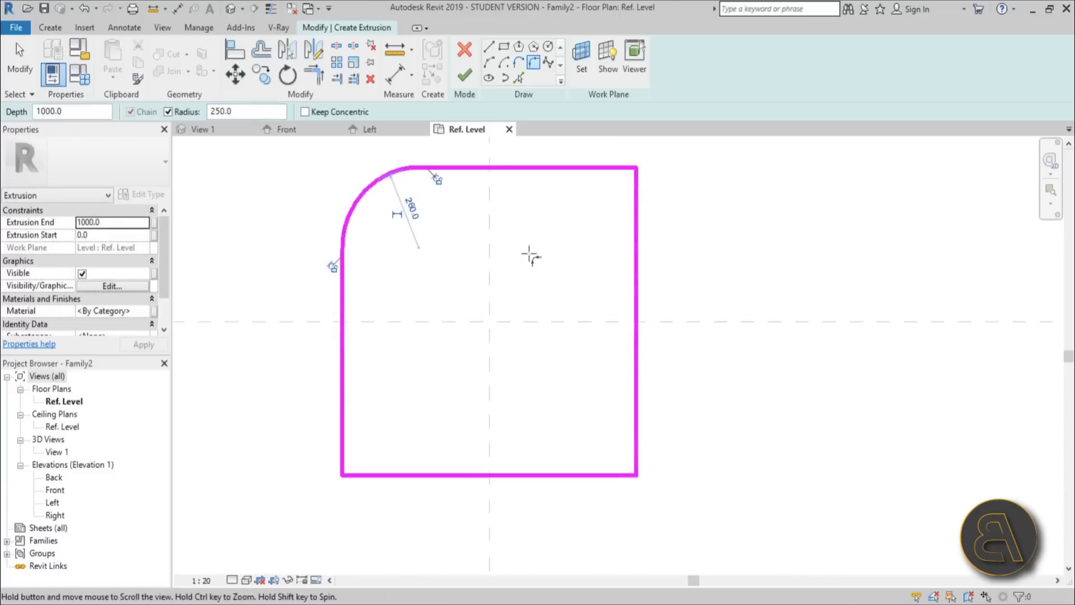
# Fillet the top-right and bottom-left corners with the same 250 mm radius.
pyautogui.click(595, 169)
pyautogui.click(633, 218)
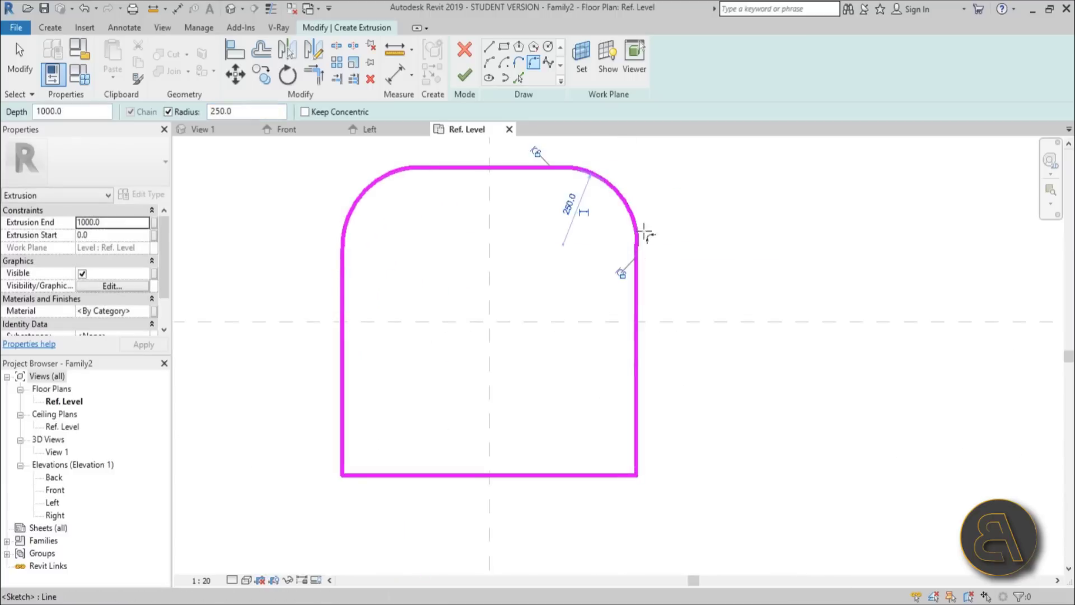
pyautogui.click(587, 476)
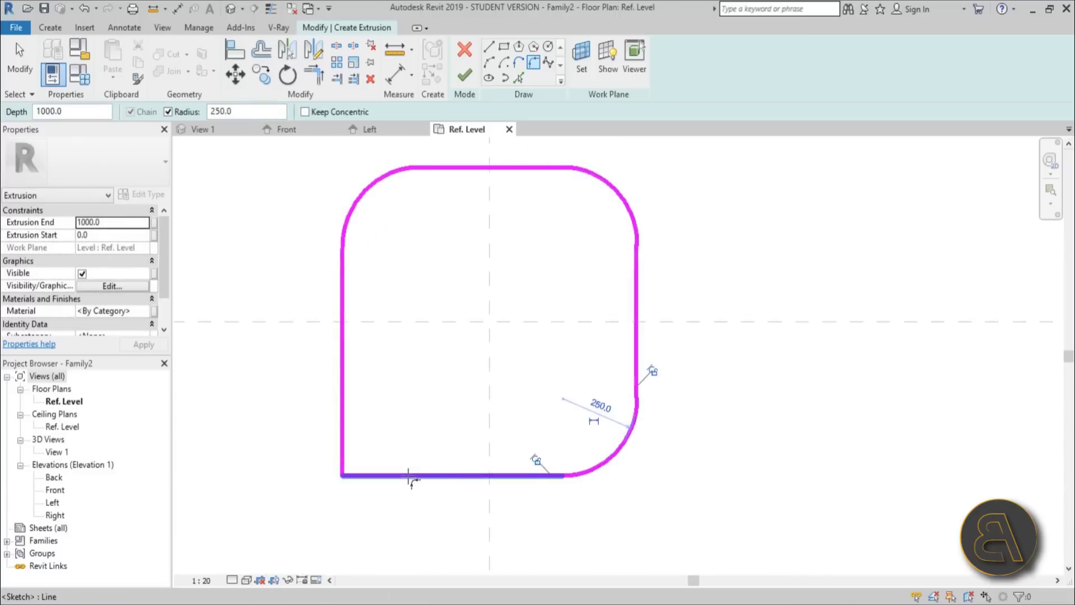
pyautogui.click(408, 477)
pyautogui.click(350, 428)
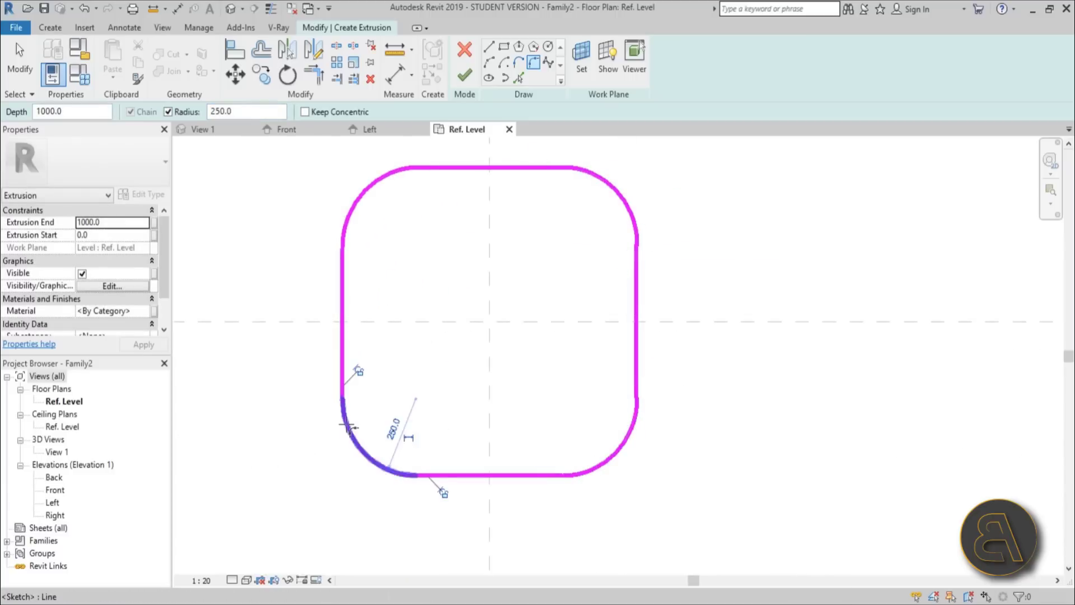
# Finish the rounded-square extrusion and orbit the box in the default 3D view.
pyautogui.click(464, 76)
pyautogui.click(230, 9)
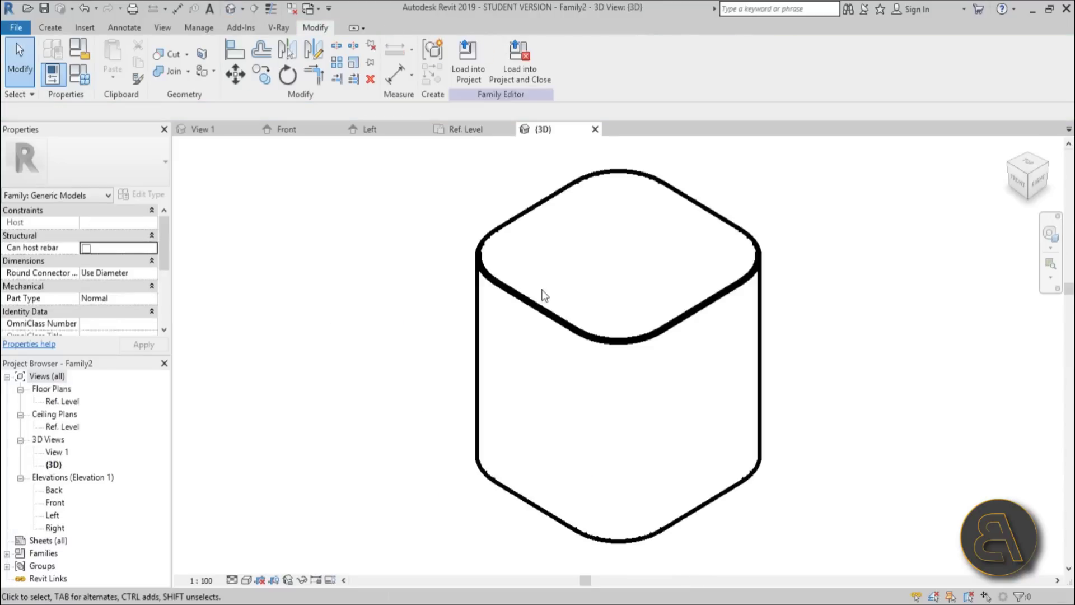
pyautogui.keyDown('shift'); pyautogui.moveTo(547, 295); pyautogui.dragTo(556, 365, button='middle'); pyautogui.keyUp('shift')
pyautogui.scroll(-3, 501, 338)
pyautogui.scroll(2, 599, 370)
pyautogui.keyDown('shift'); pyautogui.moveTo(608, 311); pyautogui.dragTo(497, 312, button='middle'); pyautogui.keyUp('shift')
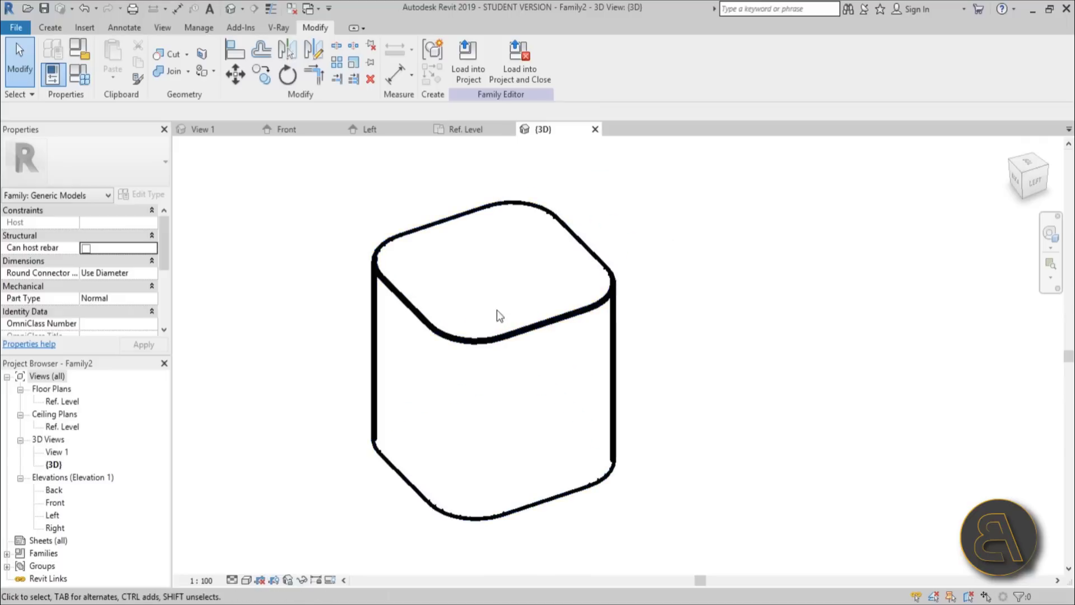
pyautogui.click(61, 31)
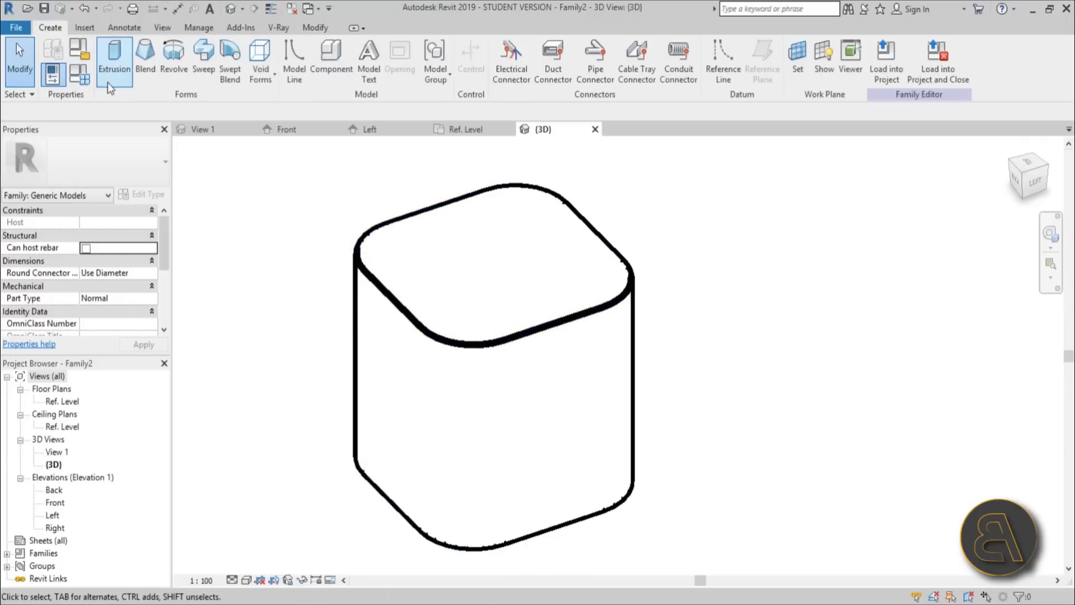
# Start a void sweep with its work plane picked on the top face of the box.
pyautogui.click(271, 84)
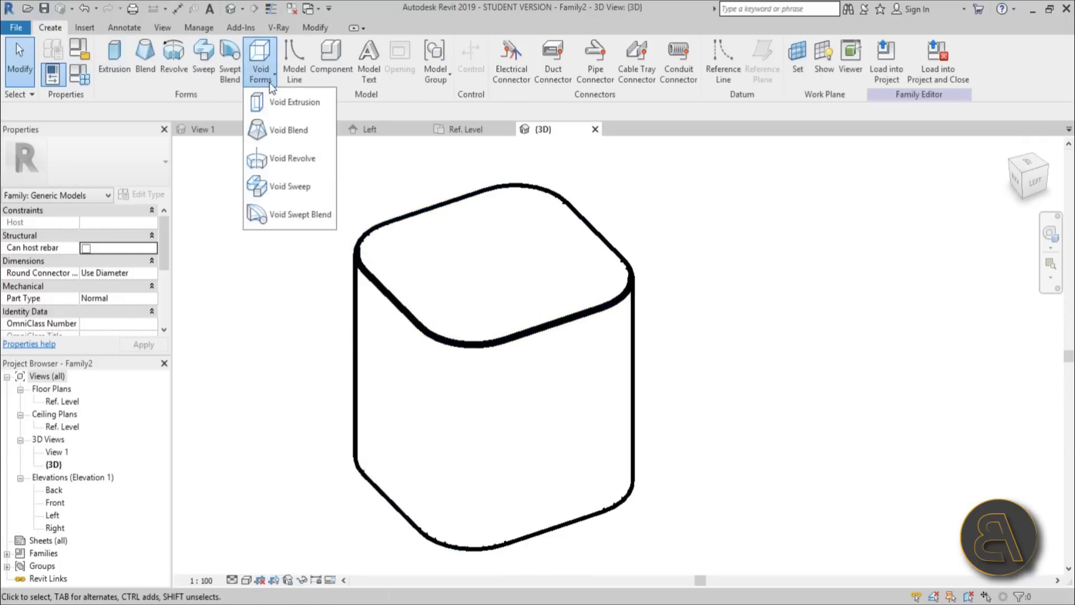
pyautogui.click(305, 188)
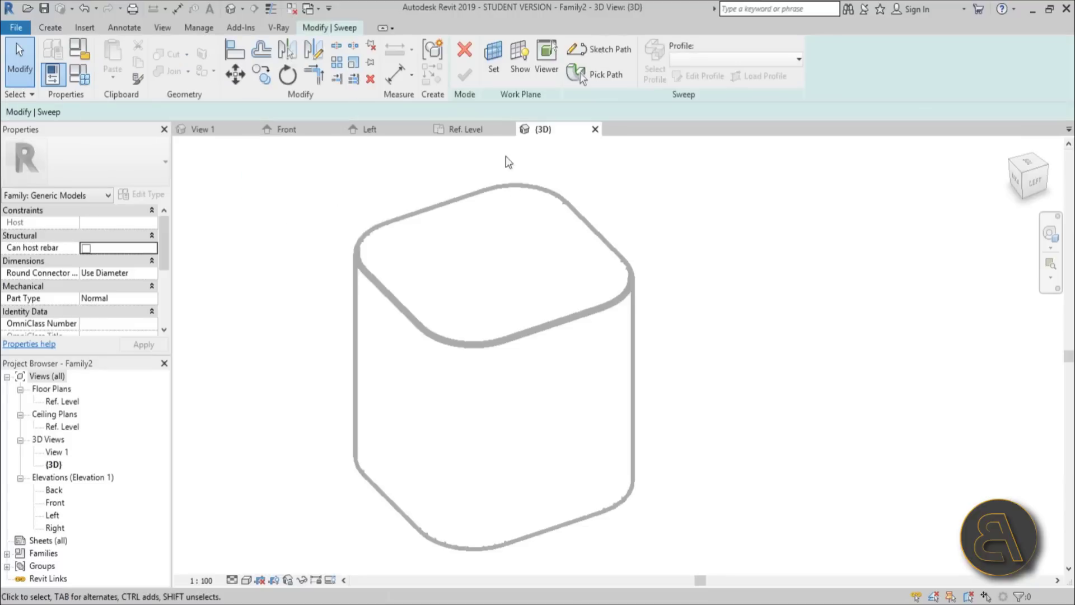
pyautogui.click(494, 67)
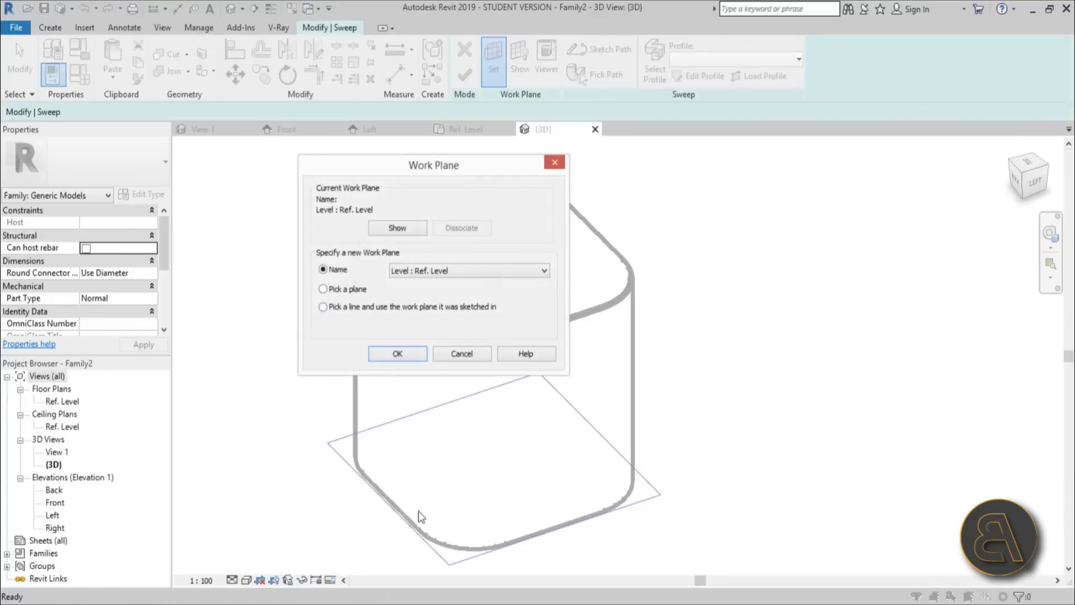
pyautogui.click(385, 354)
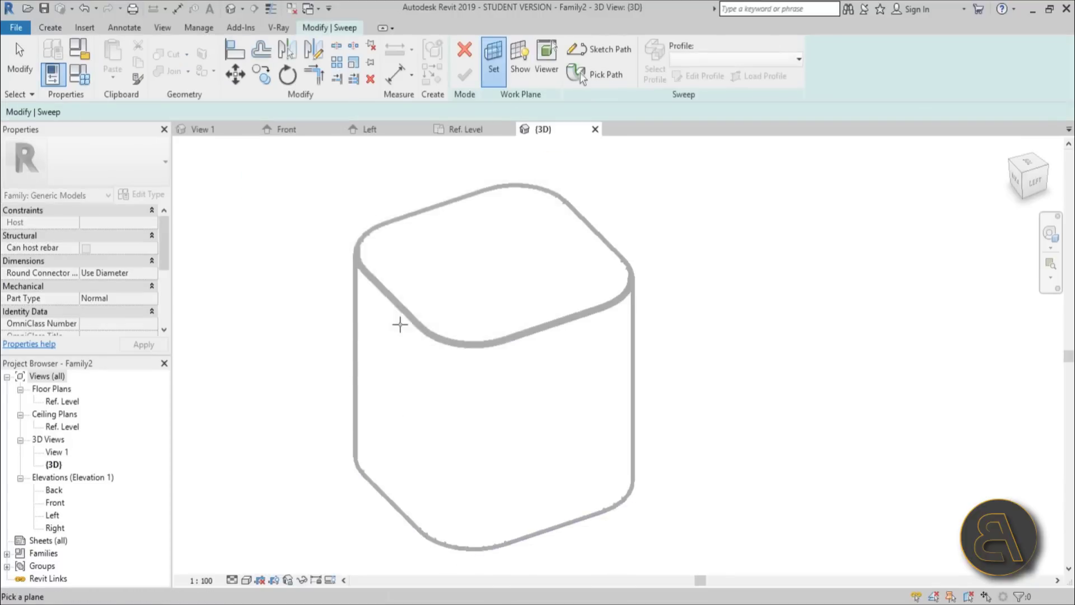
pyautogui.click(400, 317)
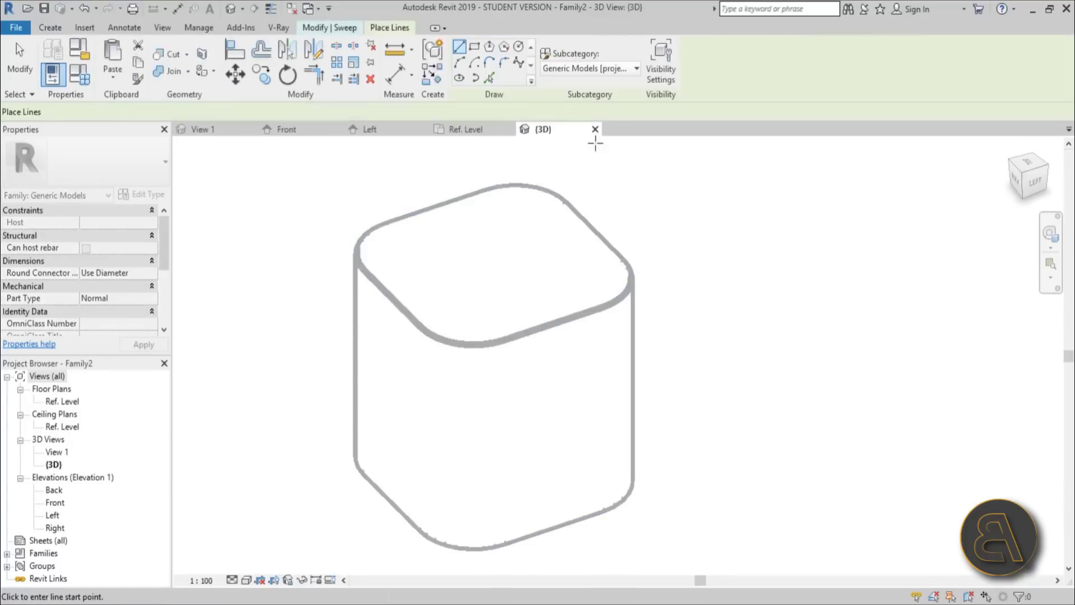
# Pick the top back edge as a line, then undo that stray line.
pyautogui.click(489, 77)
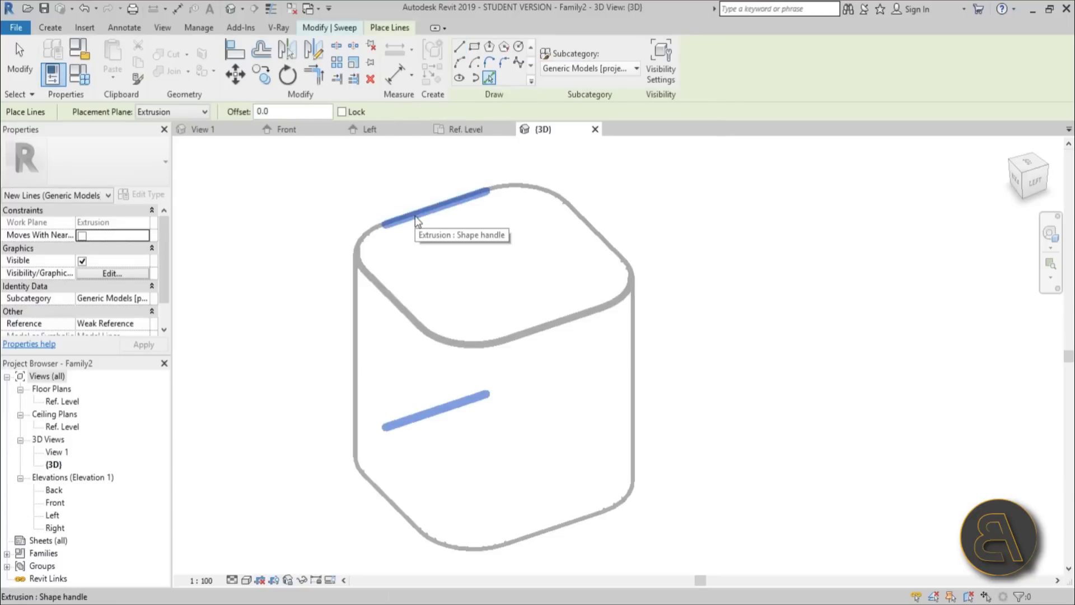
pyautogui.click(418, 221)
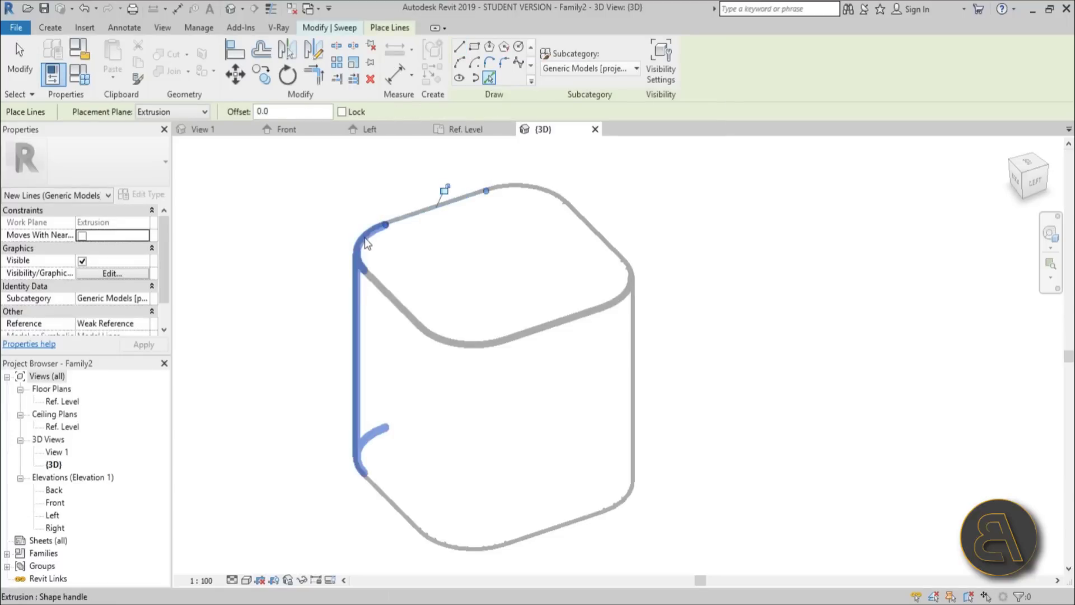
pyautogui.click(84, 8)
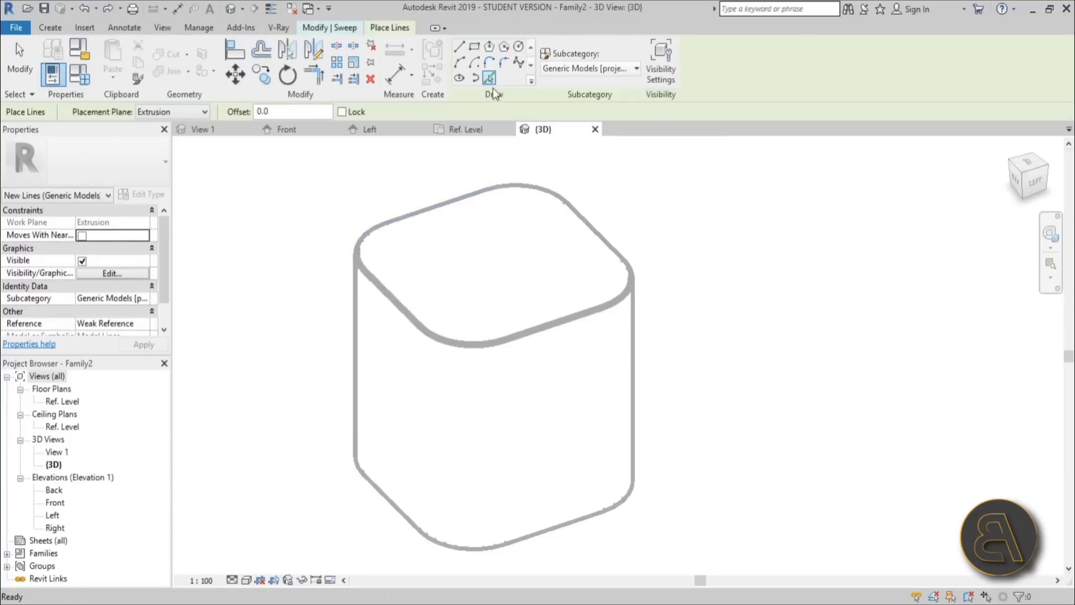
pyautogui.click(325, 29)
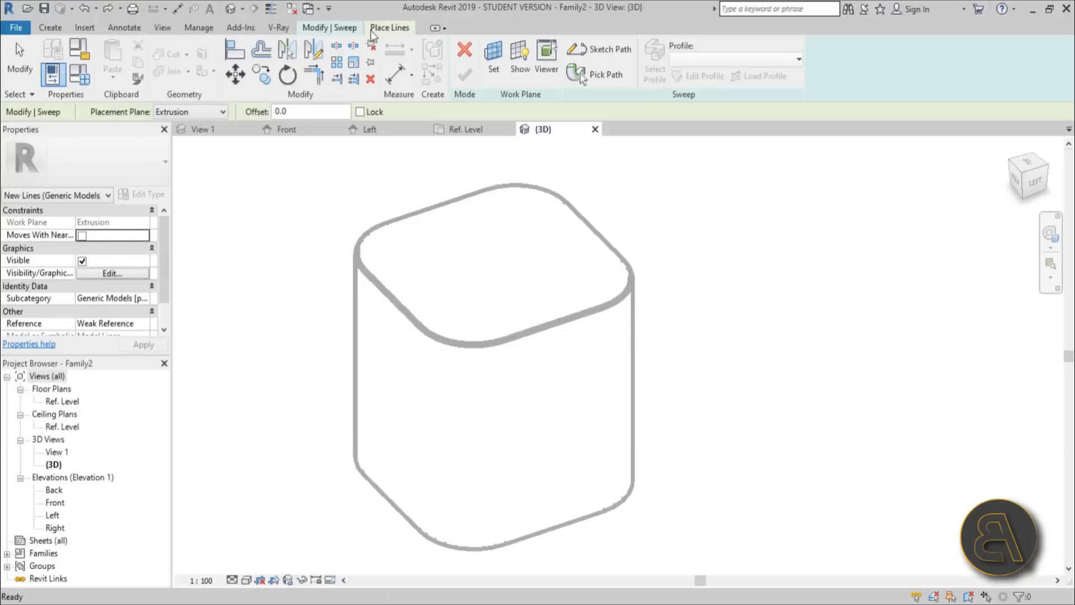
# Begin the sweep path by picking the top back edge and top-left corner arc.
pyautogui.click(598, 50)
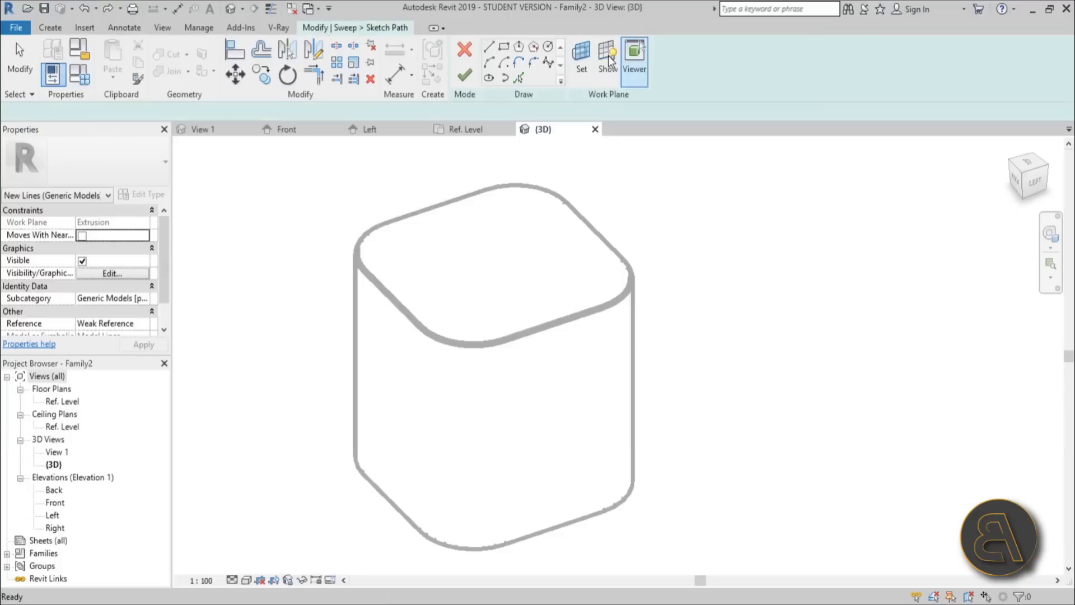
pyautogui.click(519, 78)
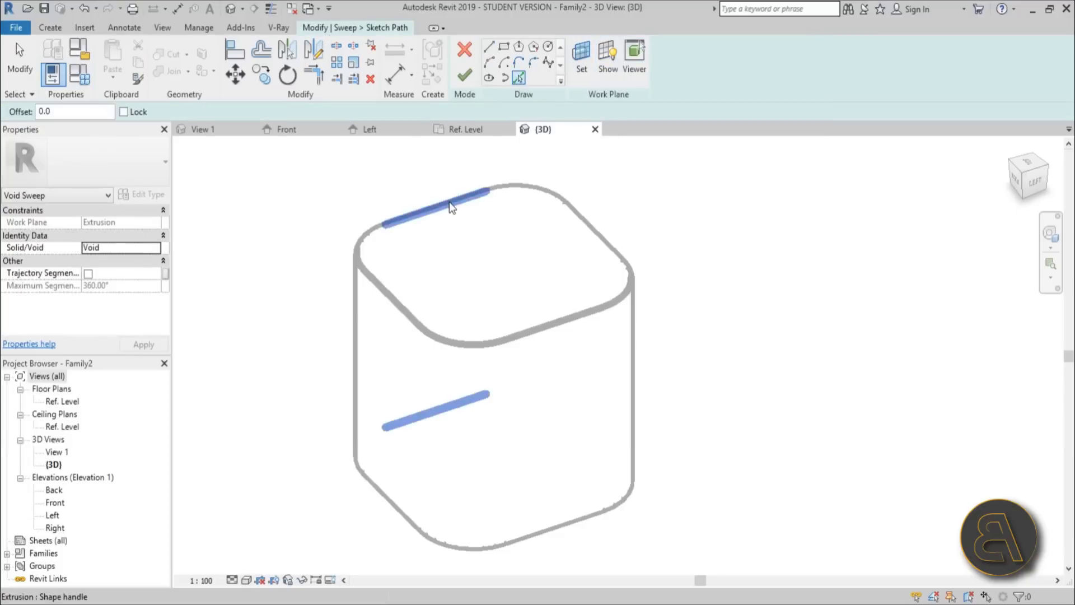
pyautogui.click(448, 204)
pyautogui.click(367, 234)
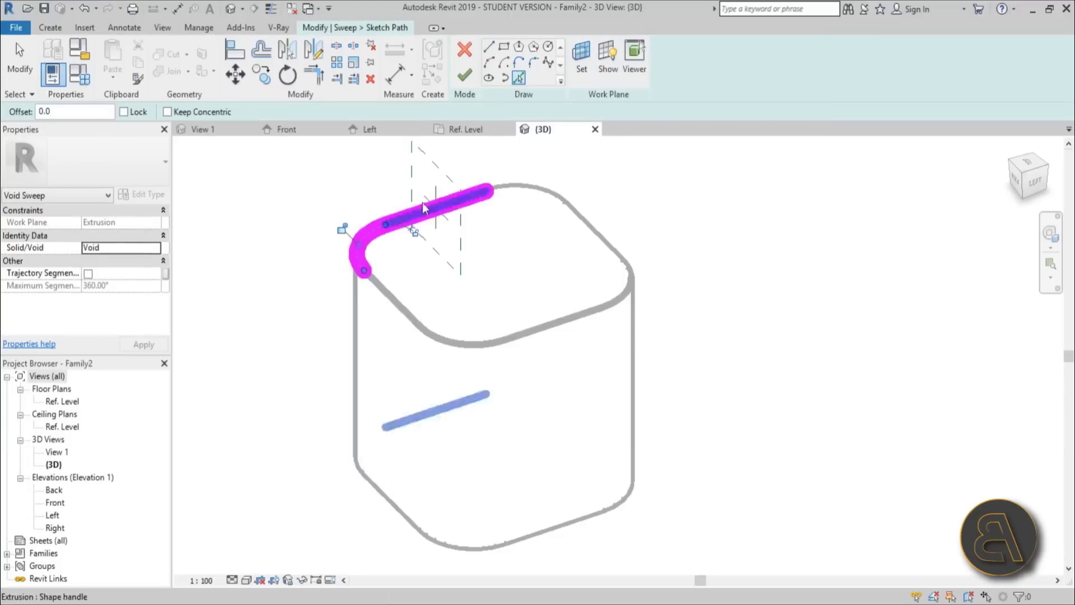
pyautogui.scroll(4, 431, 224)
pyautogui.scroll(-3, 481, 336)
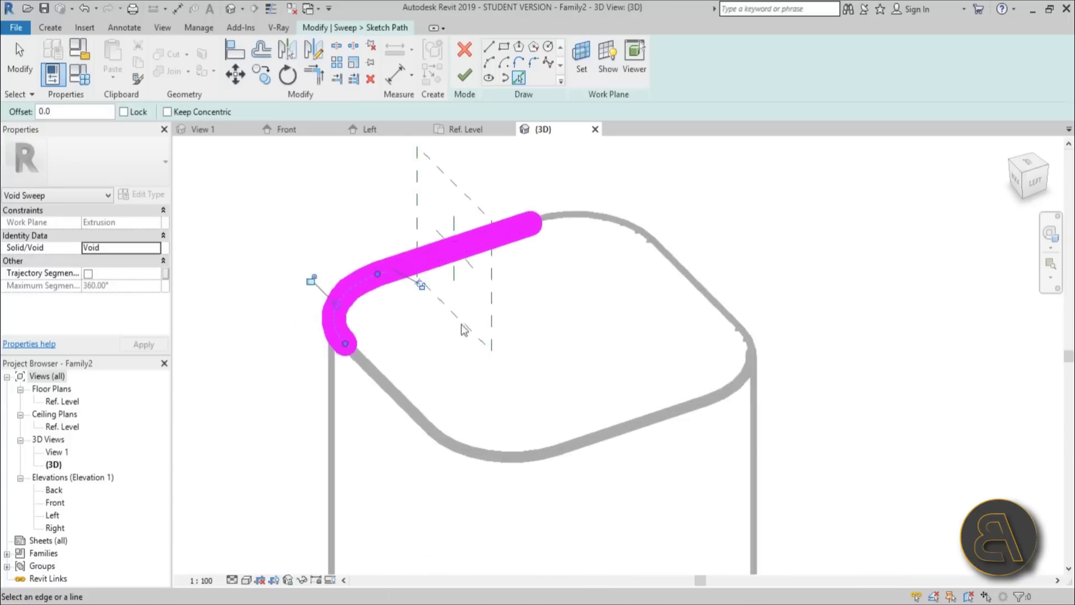
pyautogui.keyDown('shift'); pyautogui.moveTo(464, 329); pyautogui.dragTo(652, 303, button='middle'); pyautogui.keyUp('shift')
pyautogui.scroll(-3, 246, 282)
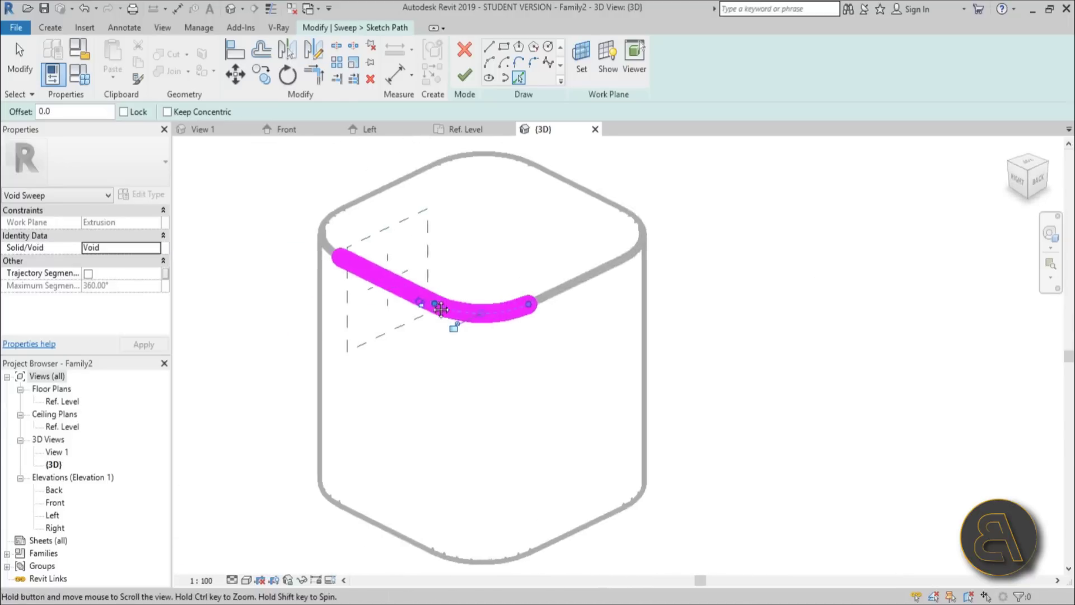
# Pick the remaining top edges and corner arcs to close the loop, then finish the path.
pyautogui.click(577, 284)
pyautogui.click(648, 246)
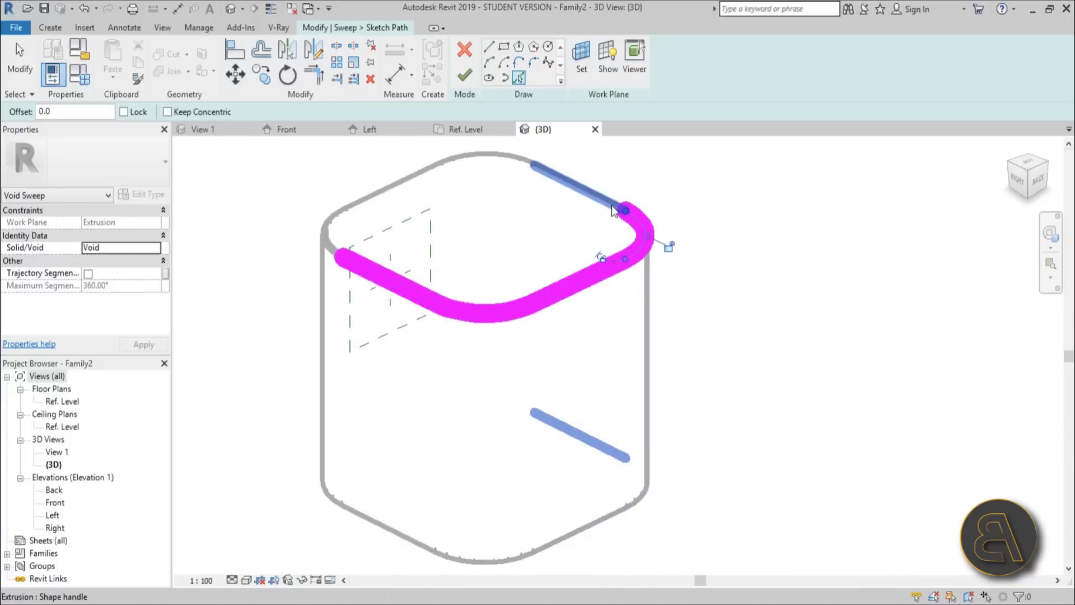
pyautogui.click(594, 193)
pyautogui.click(493, 150)
pyautogui.click(401, 194)
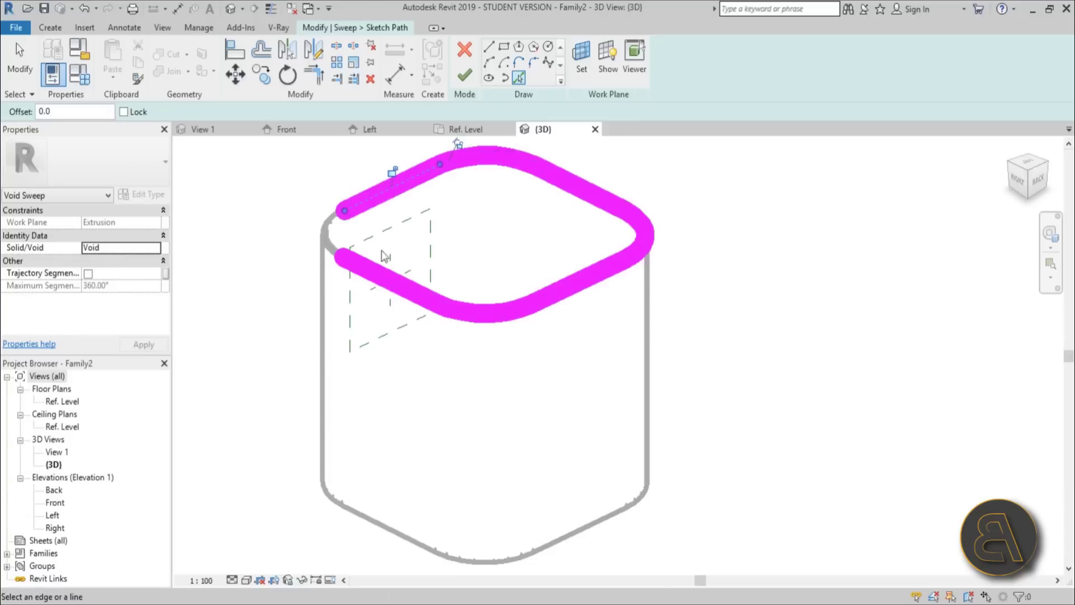
pyautogui.scroll(2, 372, 252)
pyautogui.click(264, 238)
pyautogui.scroll(-1, 484, 218)
pyautogui.scroll(-3, 485, 219)
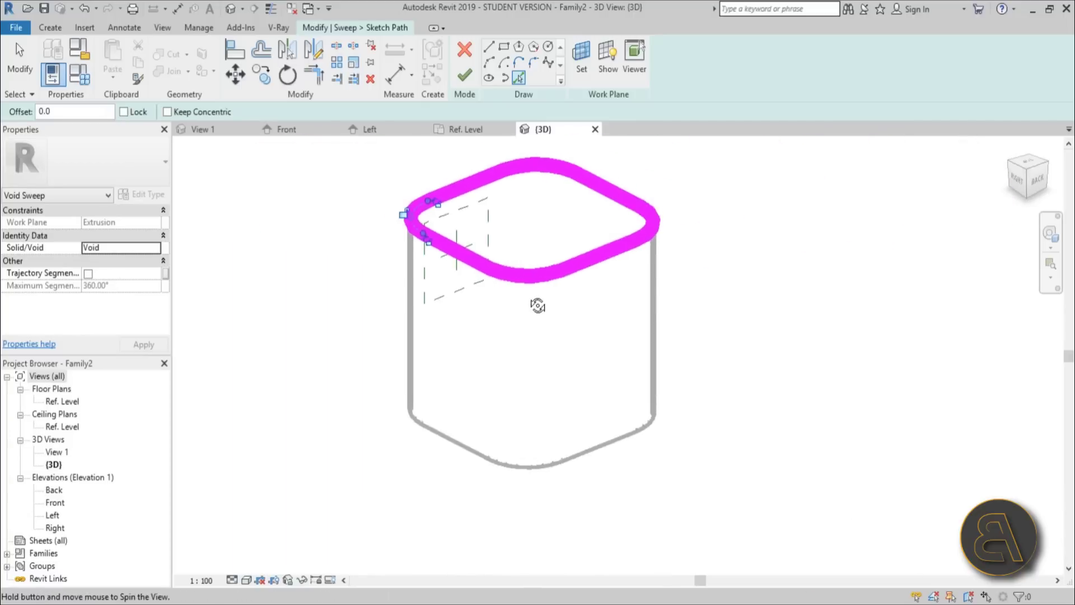
pyautogui.click(271, 9)
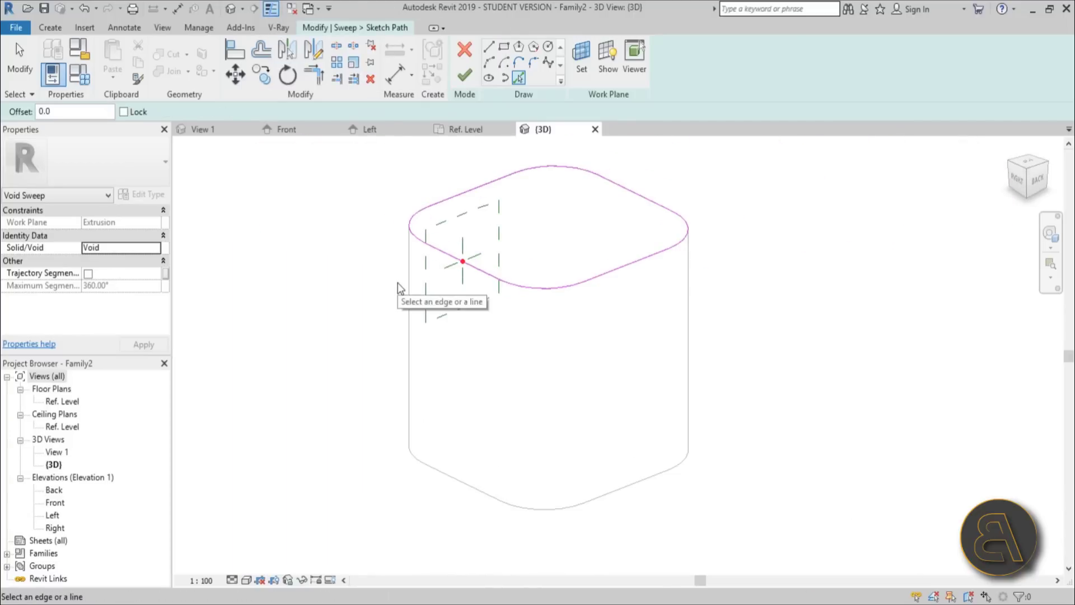
pyautogui.keyDown('shift'); pyautogui.moveTo(400, 288); pyautogui.dragTo(515, 336, button='middle'); pyautogui.keyUp('shift')
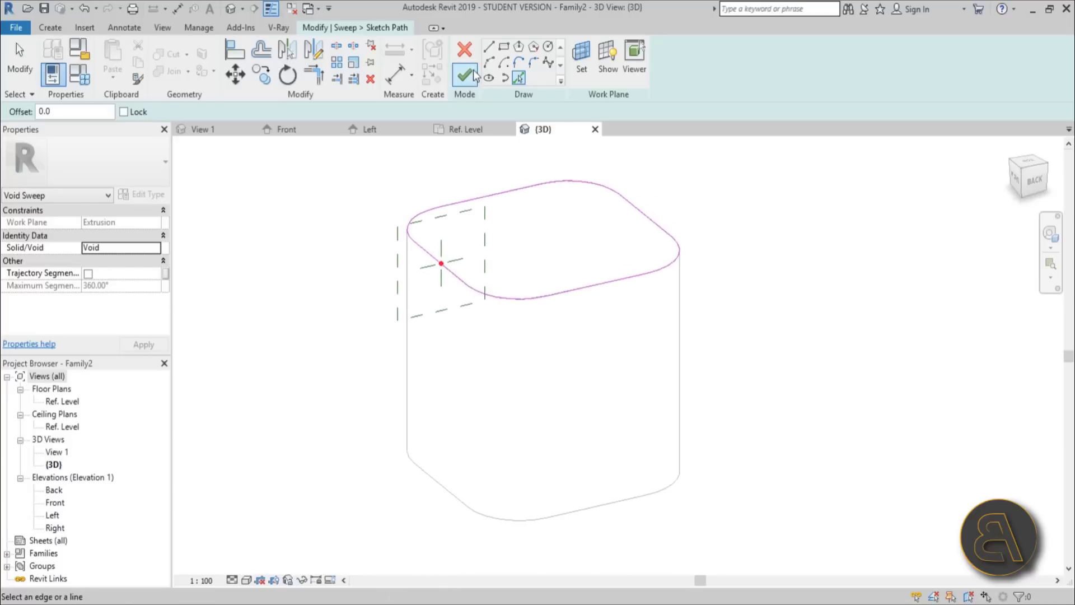
pyautogui.click(467, 79)
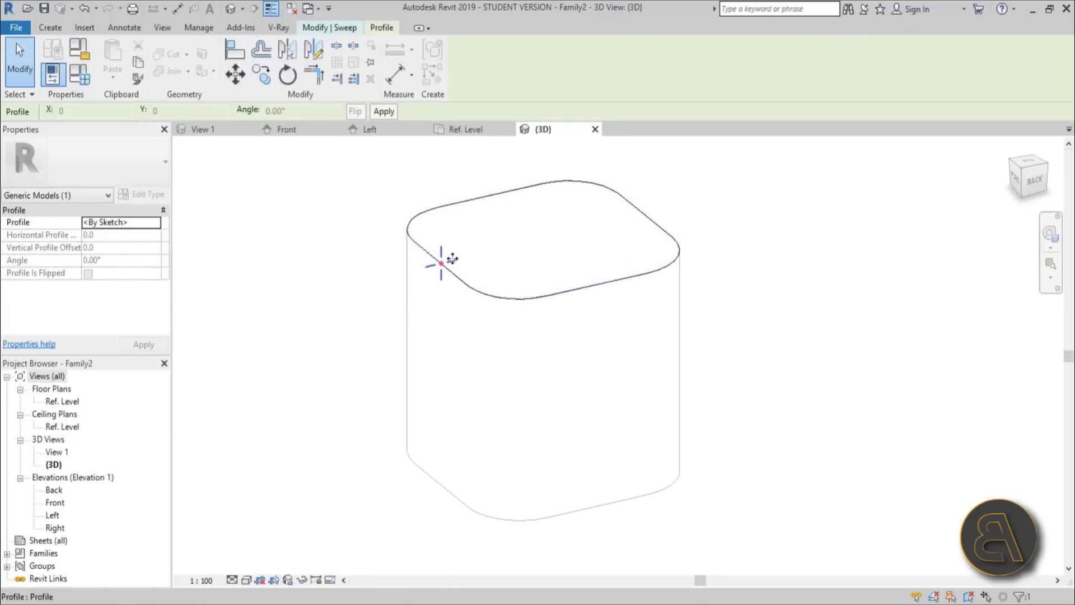
# Draw the profile's top line, a 1000 mm vertical line and a 640 mm bottom line.
pyautogui.doubleClick(452, 259)
pyautogui.scroll(5, 451, 269)
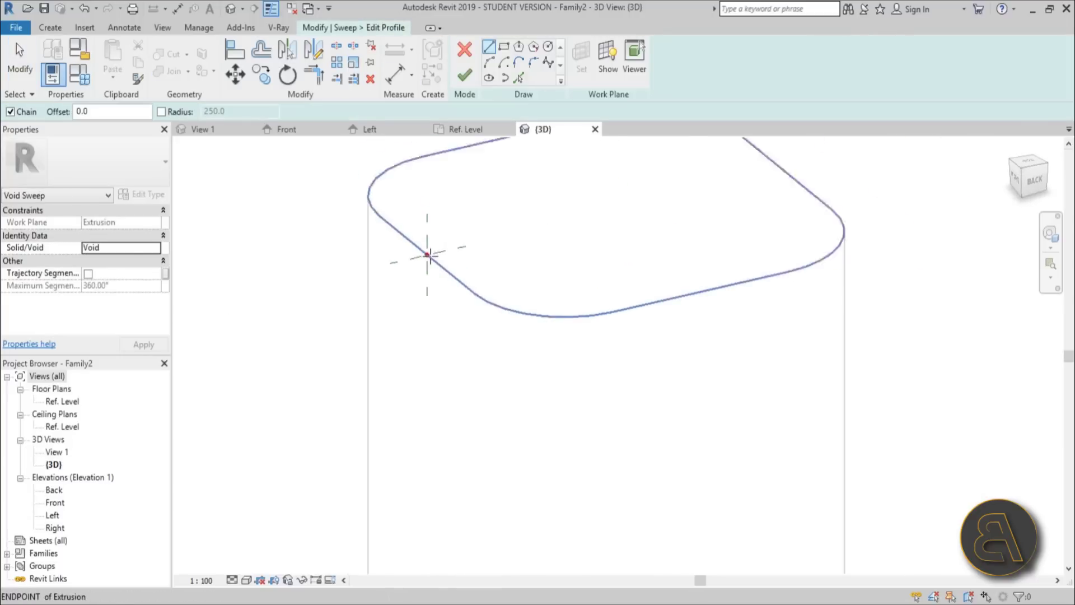
pyautogui.press('Tab')
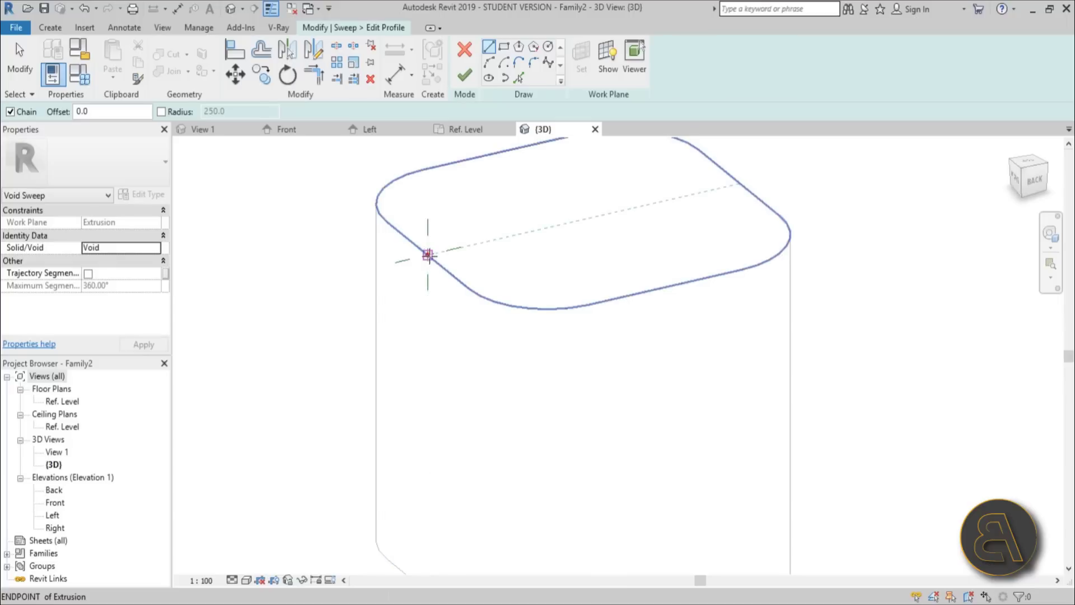
pyautogui.click(429, 255)
pyautogui.click(628, 210)
pyautogui.press('Escape')
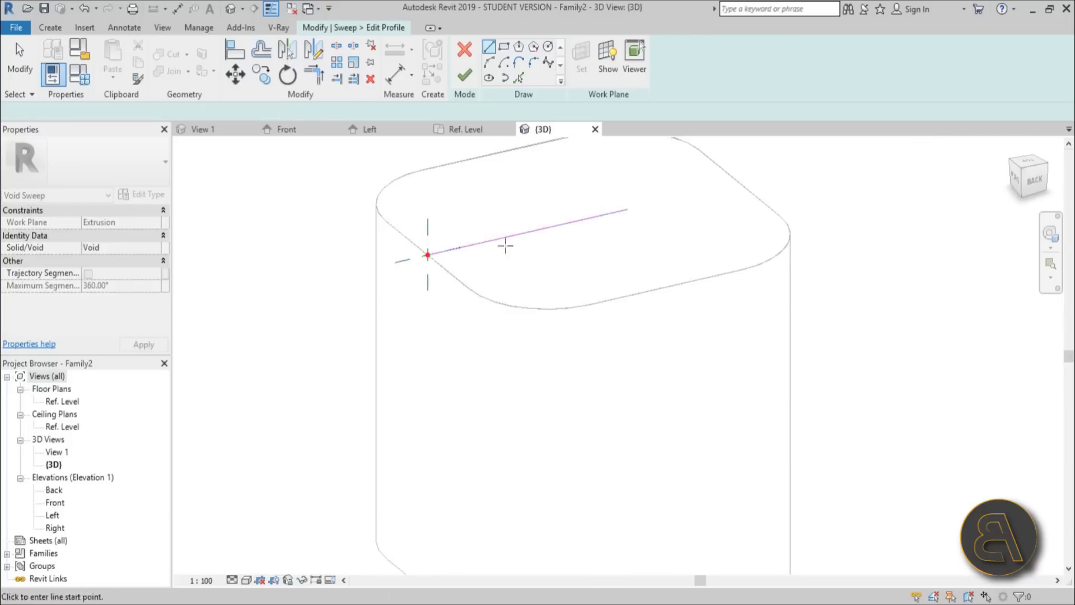
pyautogui.click(427, 256)
pyautogui.moveTo(432, 389); pyautogui.dragTo(431, 247, button='middle')
pyautogui.scroll(-2, 431, 247)
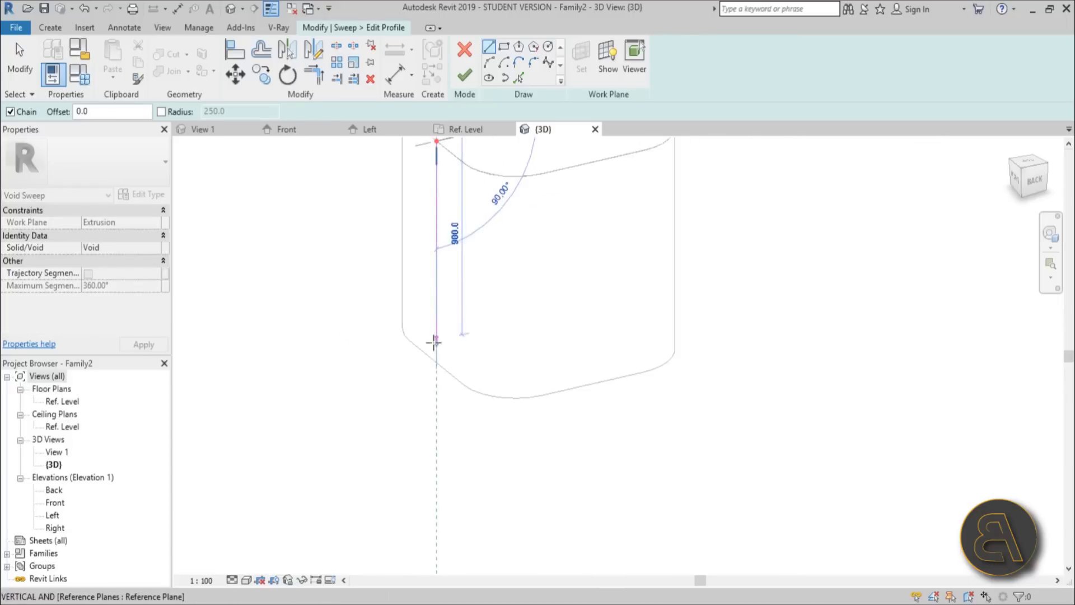
pyautogui.click(436, 362)
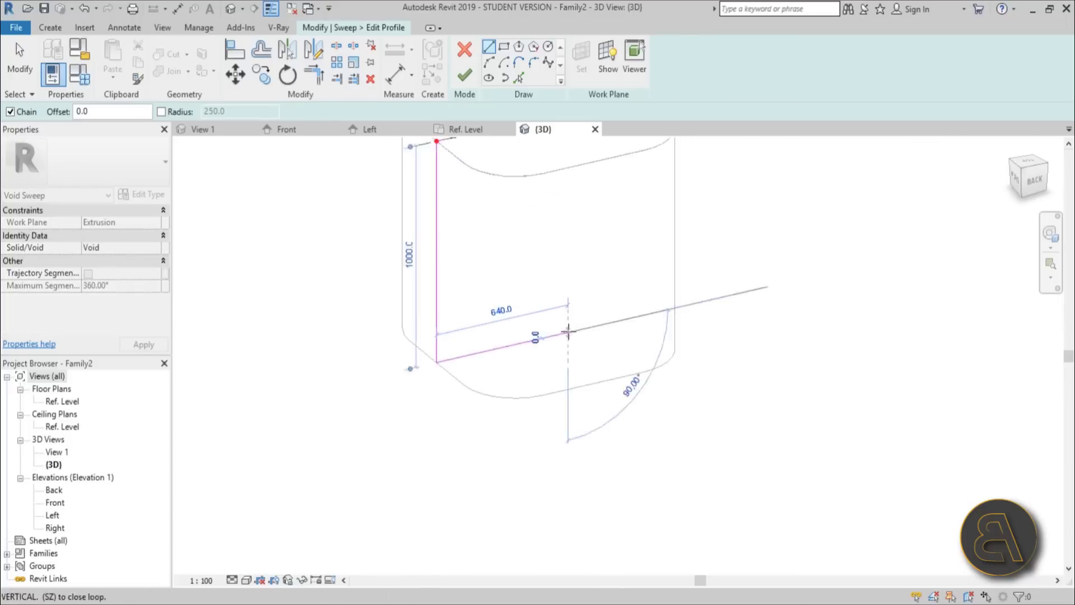
pyautogui.click(568, 331)
pyautogui.scroll(-2, 568, 331)
pyautogui.press('Escape')
# Round the top and bottom profile corners with 250 mm fillet arcs.
pyautogui.click(533, 62)
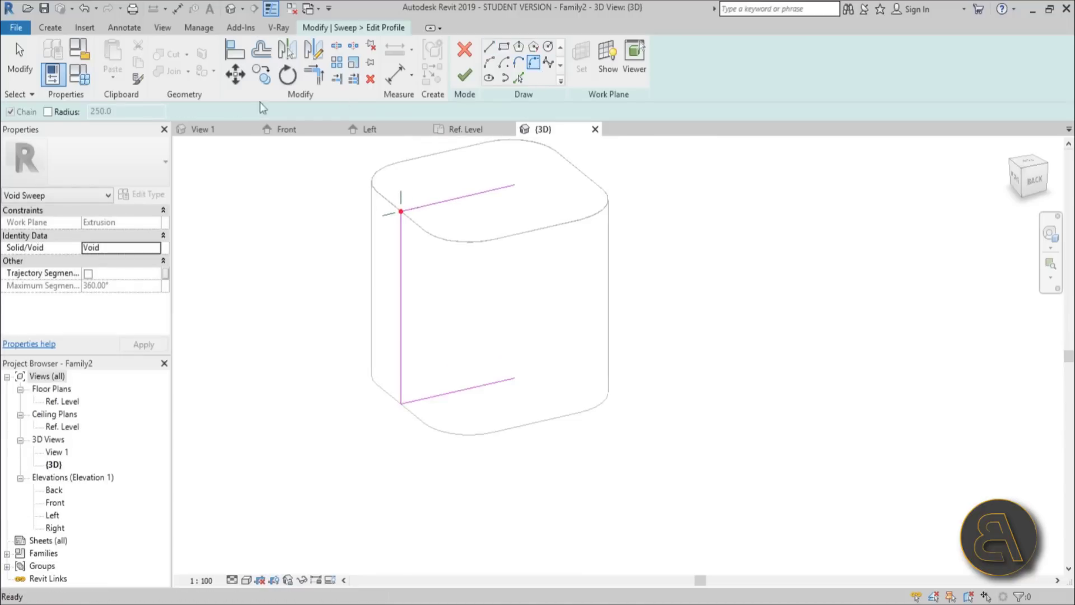
pyautogui.click(62, 112)
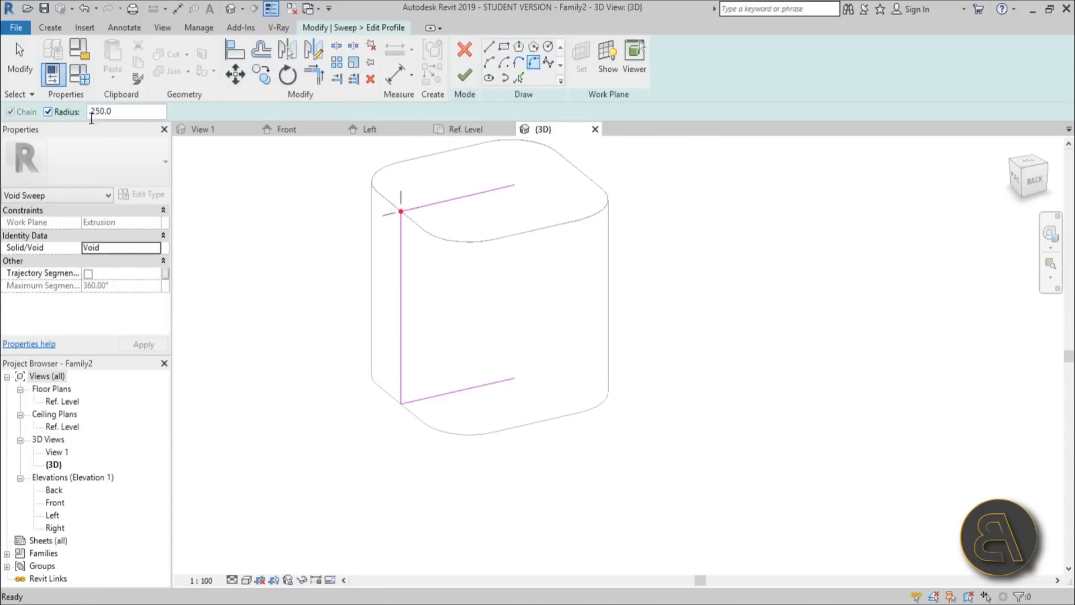
pyautogui.click(405, 225)
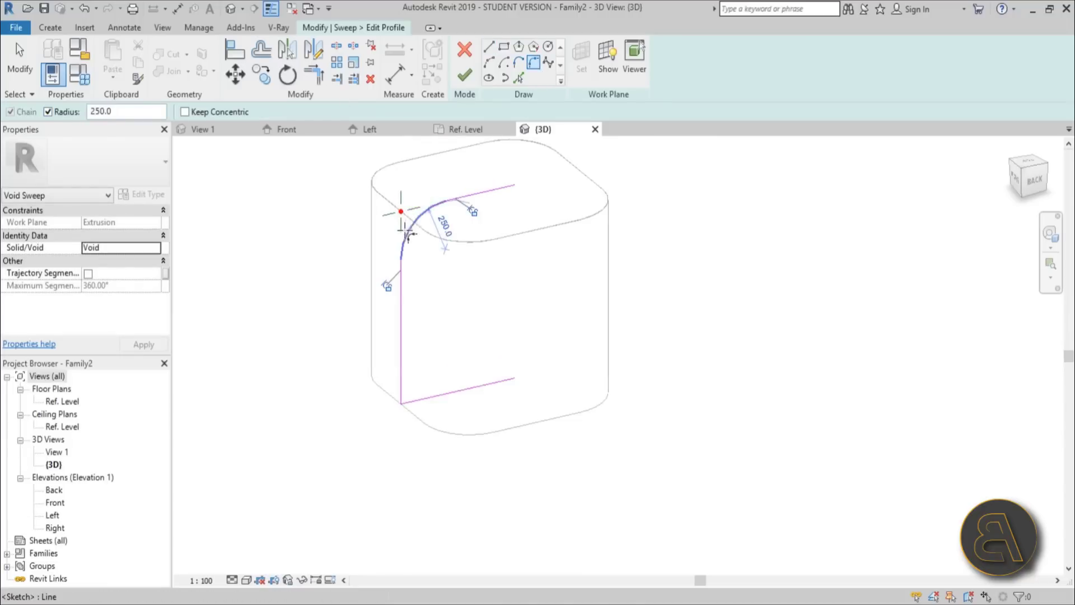
pyautogui.click(401, 387)
pyautogui.scroll(2, 437, 395)
pyautogui.press('Escape')
pyautogui.press('Escape')
pyautogui.scroll(-3, 449, 402)
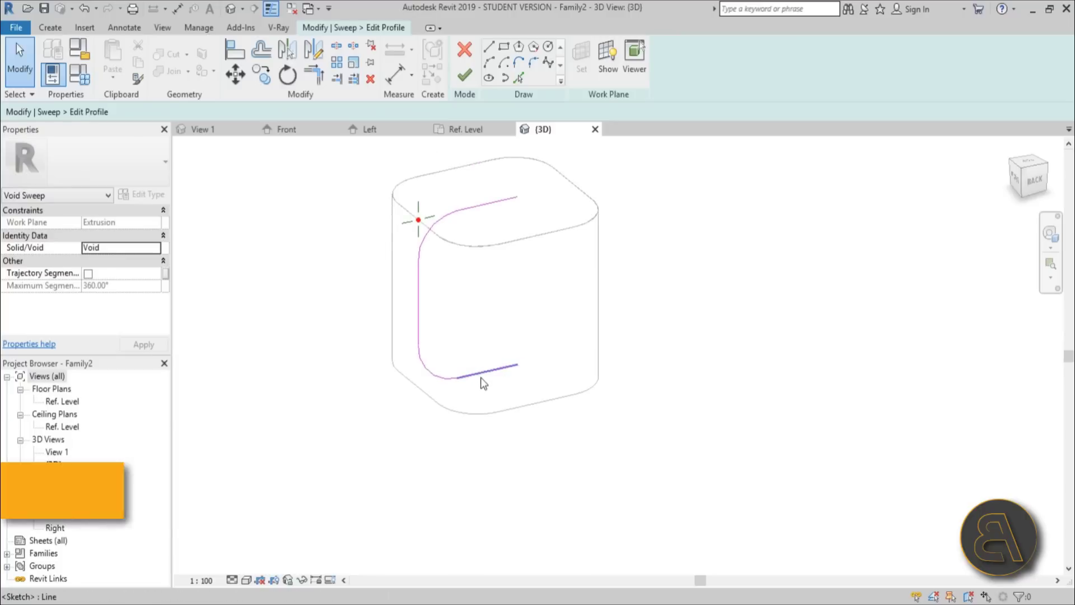
# Trim the vertical line to corners with the bottom and top lines using TR.
pyautogui.press('t')
pyautogui.press('r')
pyautogui.click(488, 371)
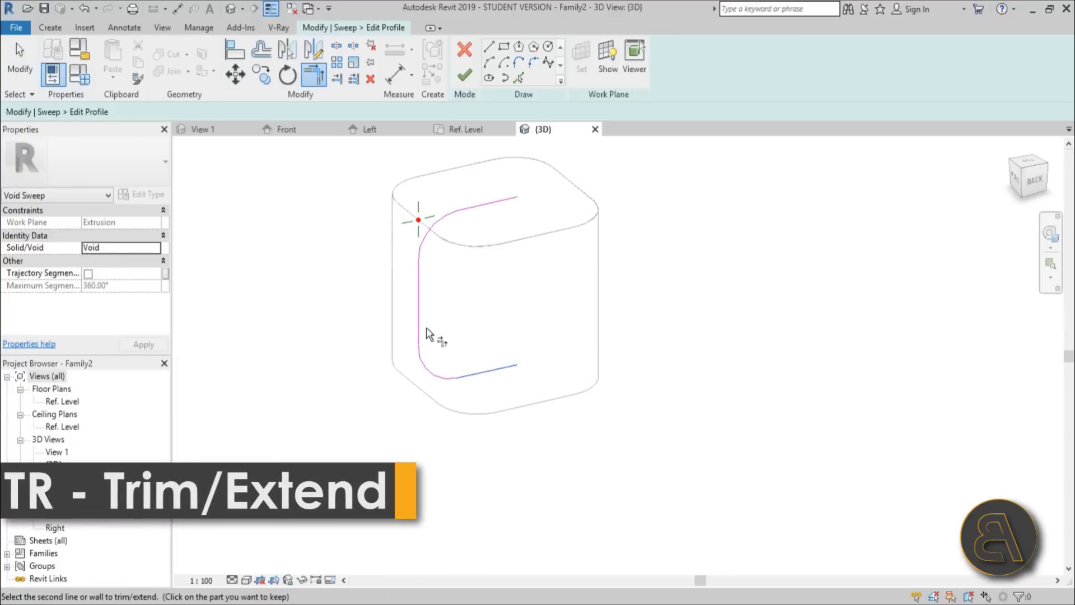
pyautogui.click(420, 331)
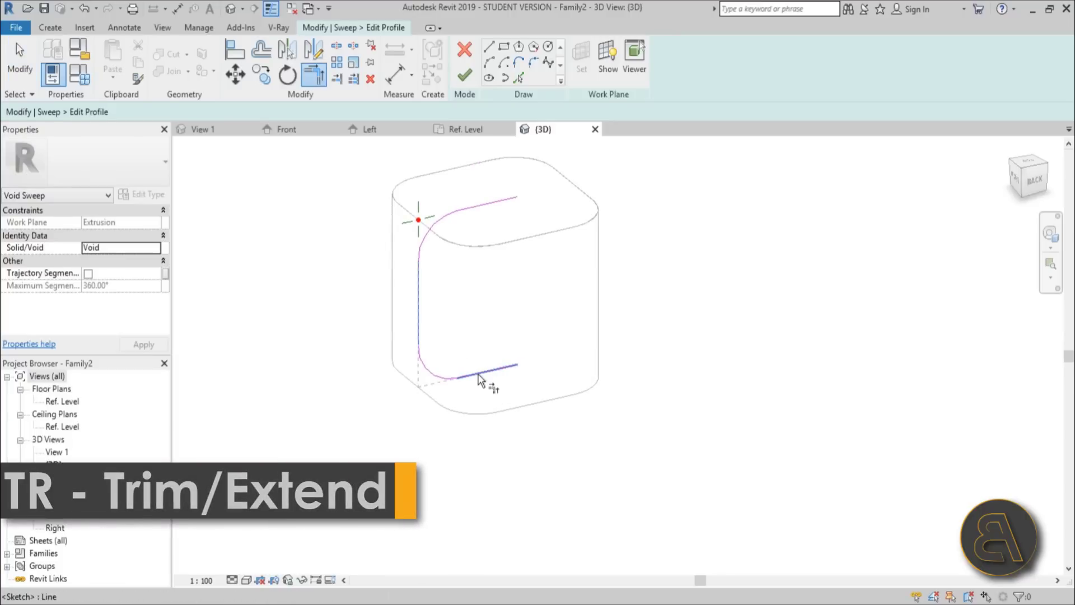
pyautogui.click(416, 296)
pyautogui.click(470, 207)
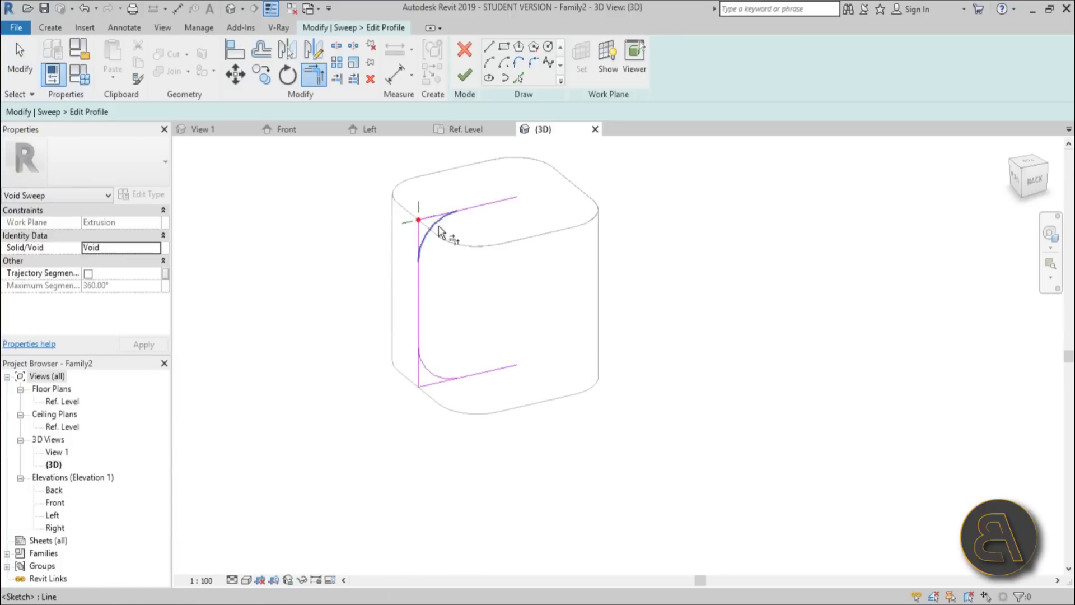
# Split out the middle of the vertical line with SL and trim the remaining pieces.
pyautogui.scroll(2, 459, 364)
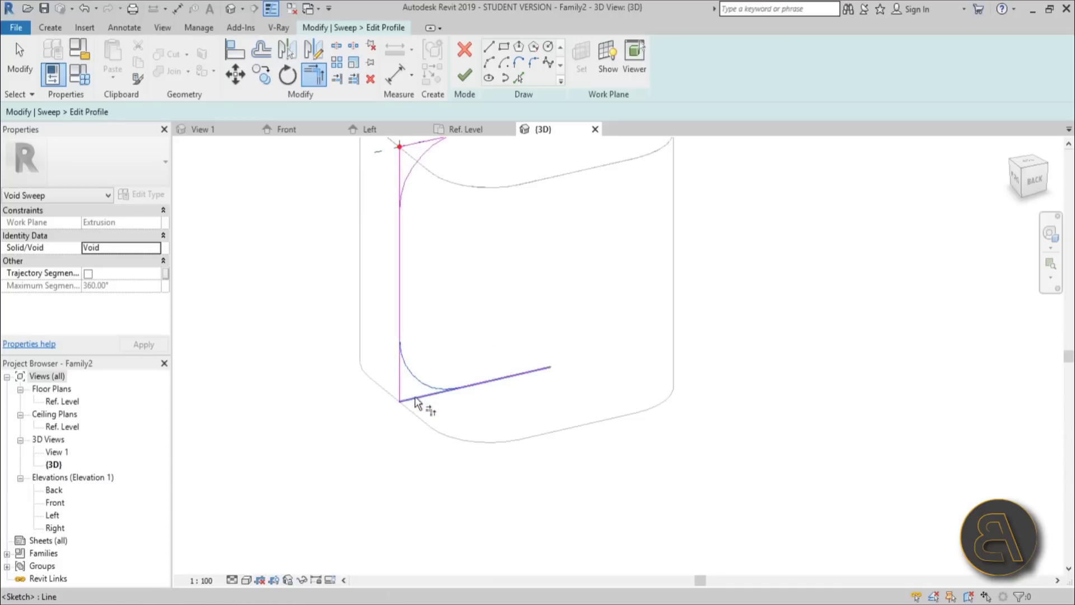
pyautogui.press('s')
pyautogui.press('l')
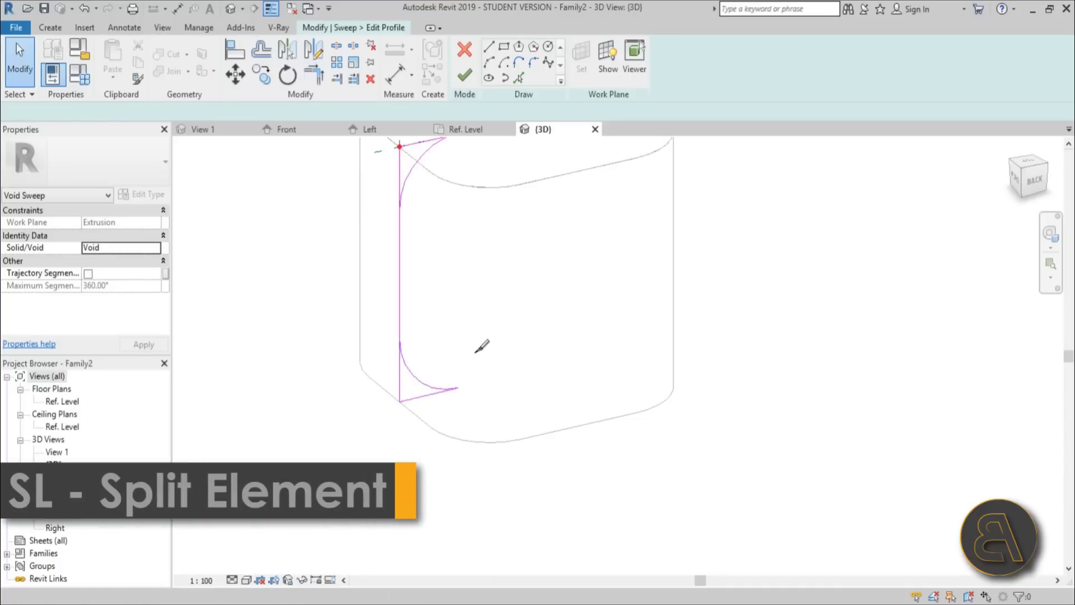
pyautogui.click(399, 269)
pyautogui.press('t')
pyautogui.press('r')
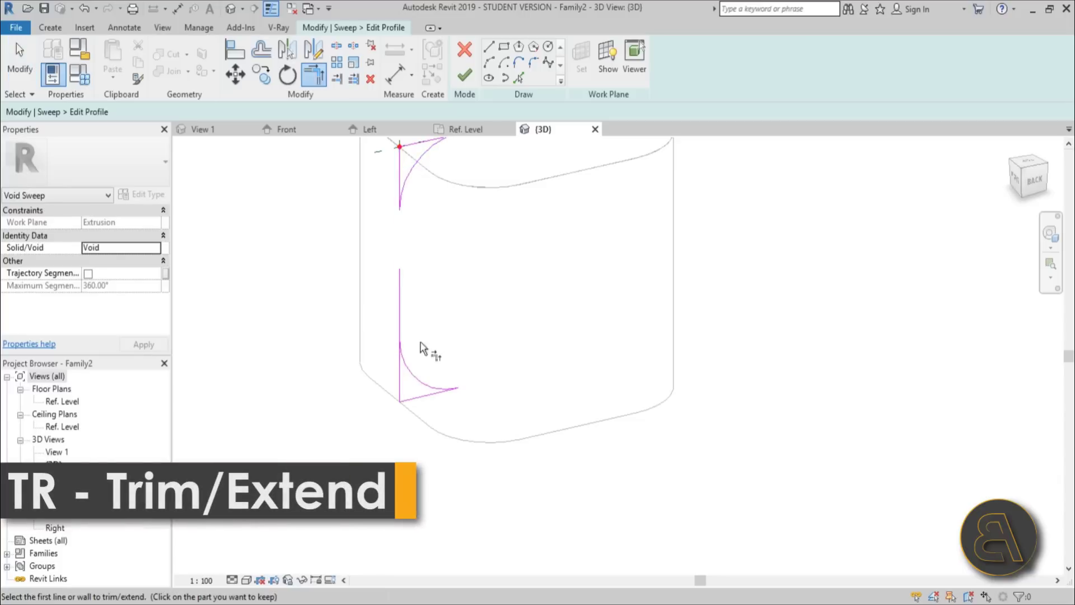
pyautogui.scroll(-3, 424, 342)
pyautogui.press('Escape')
pyautogui.press('Escape')
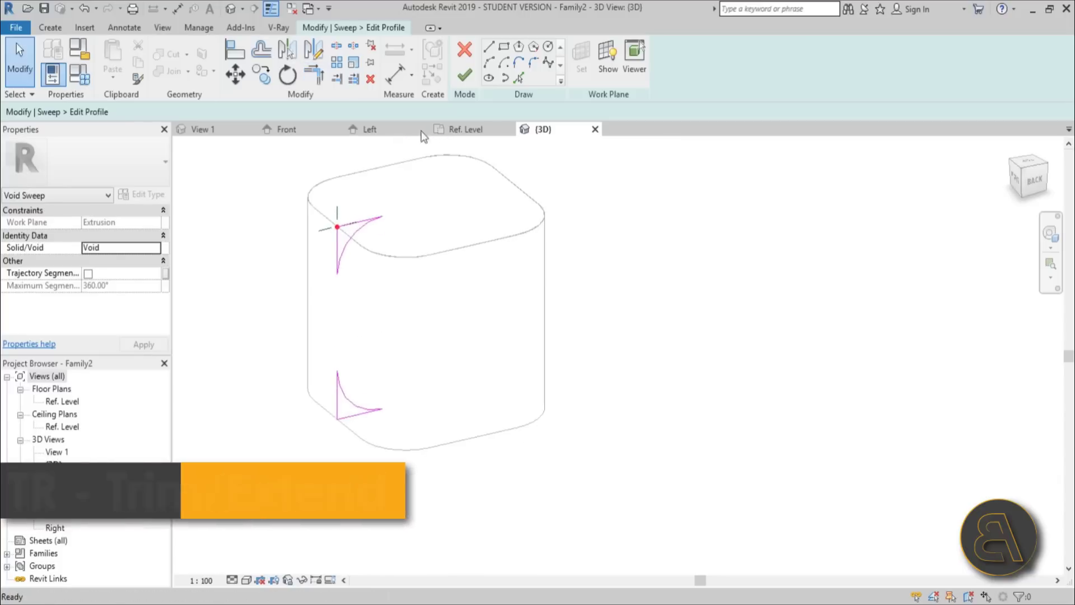
# Finish the profile and sweep, cancel the 'Can't create sweep' error, and select the corner profile.
pyautogui.click(465, 77)
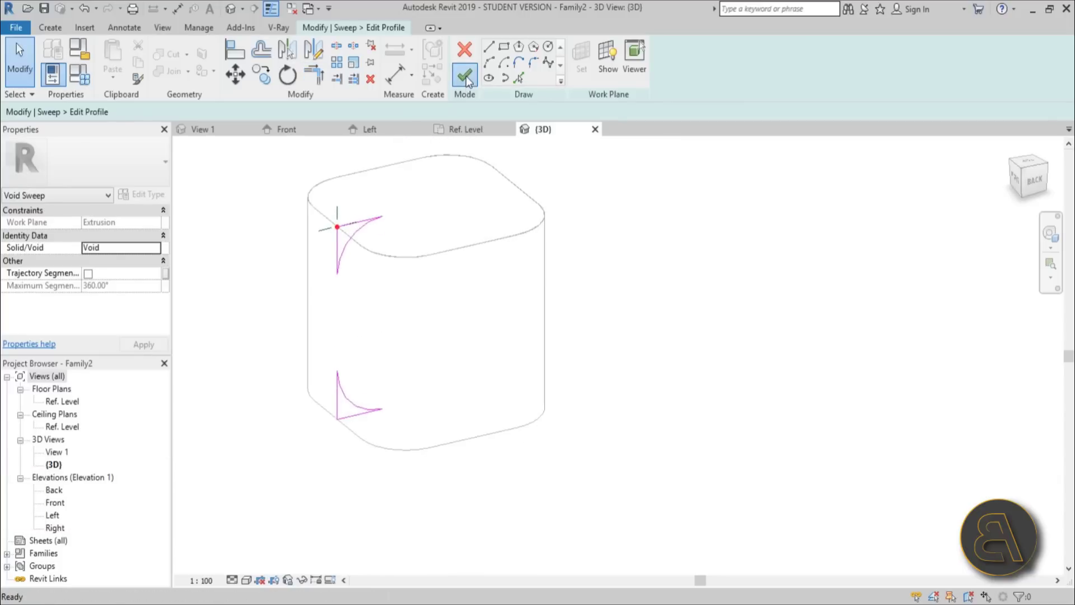
pyautogui.click(329, 27)
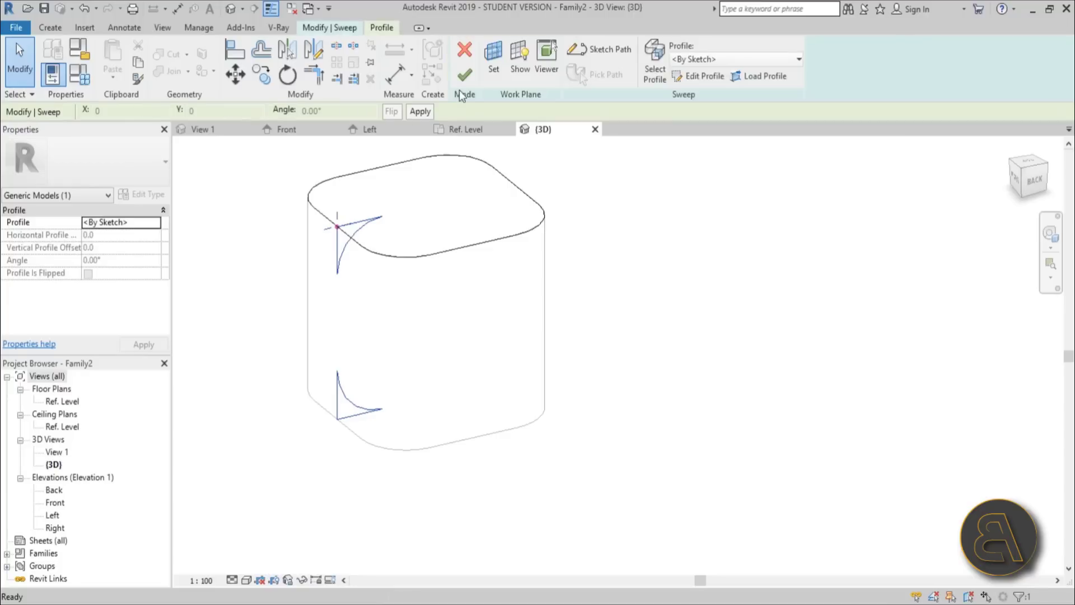
pyautogui.click(464, 78)
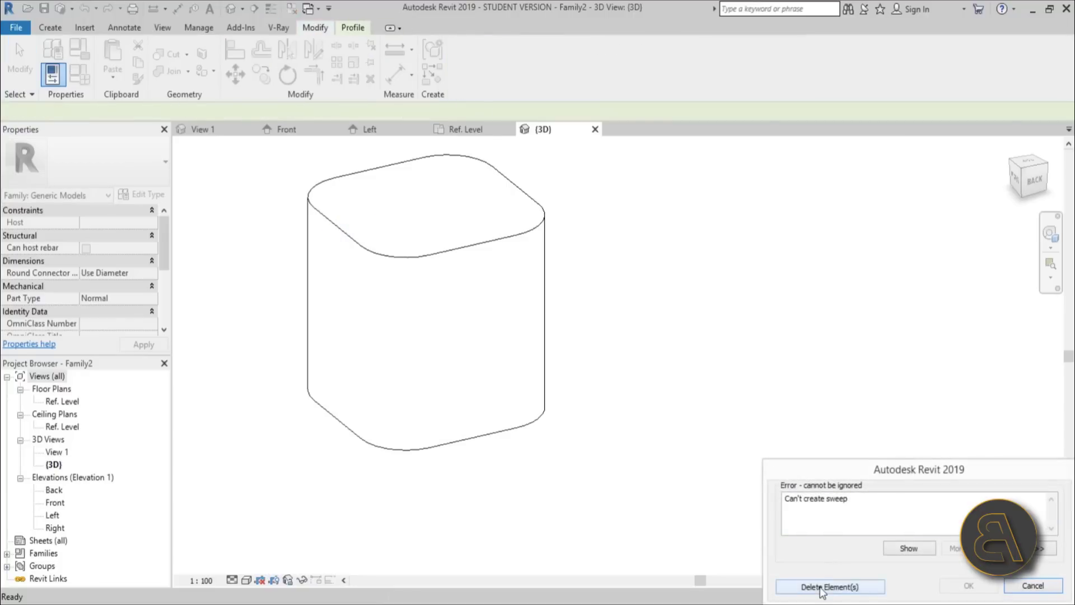
pyautogui.click(1032, 585)
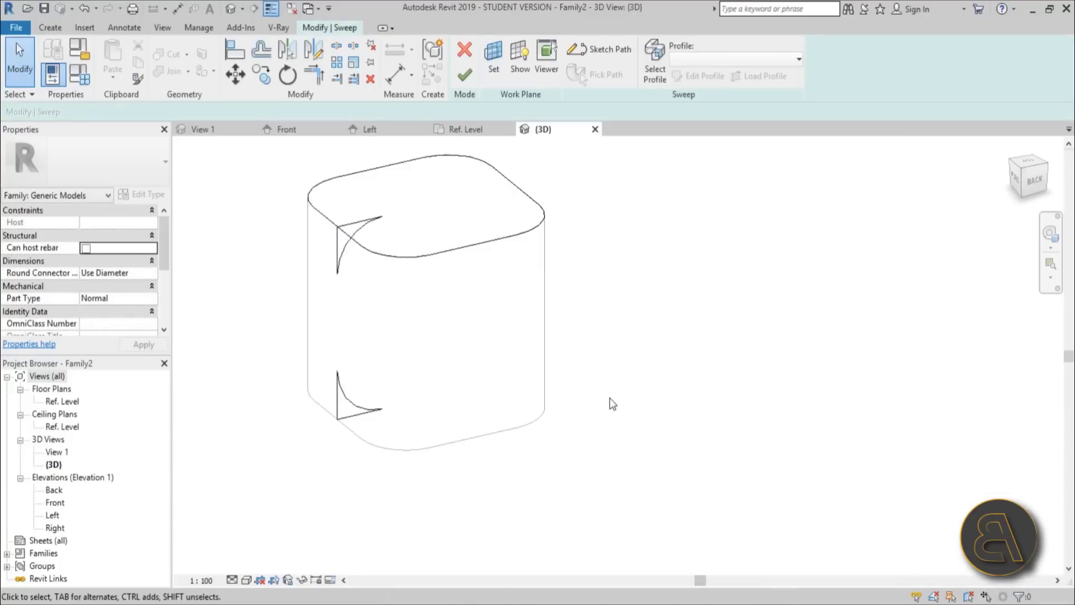
pyautogui.scroll(3, 275, 221)
pyautogui.scroll(-2, 396, 280)
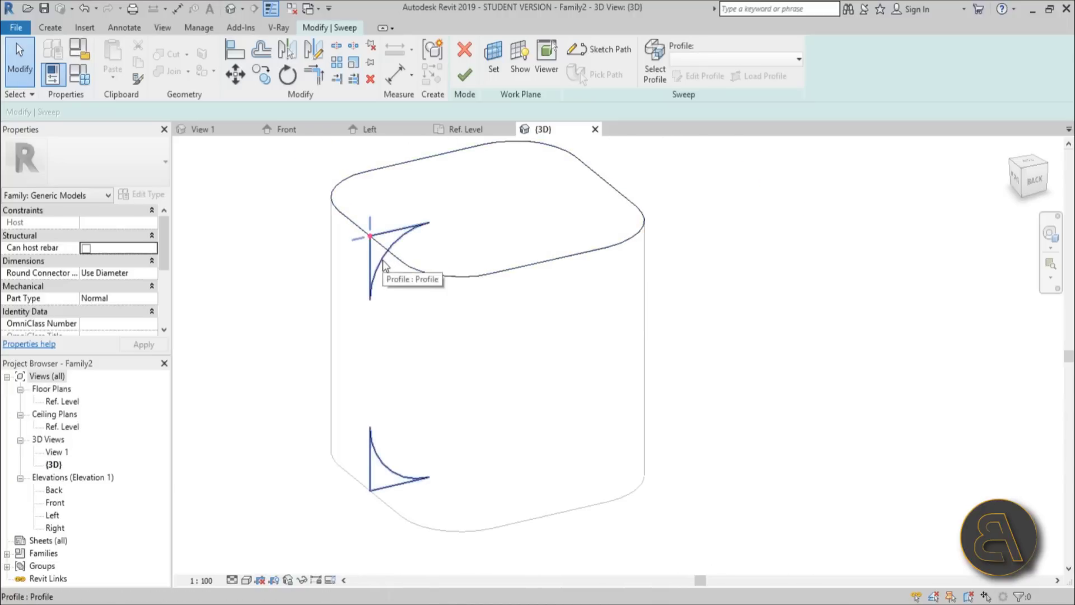
pyautogui.click(382, 259)
# Reopen the profile sketch and change the top fillet arc's radius from 250 to 240.
pyautogui.doubleClick(380, 271)
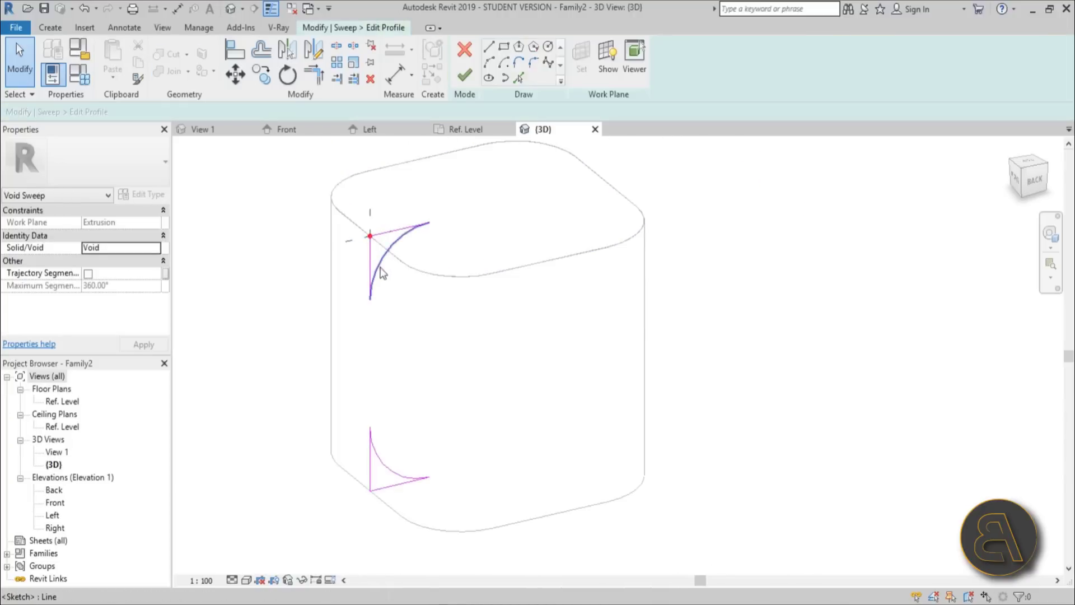
pyautogui.click(385, 268)
pyautogui.scroll(3, 390, 259)
pyautogui.click(421, 254)
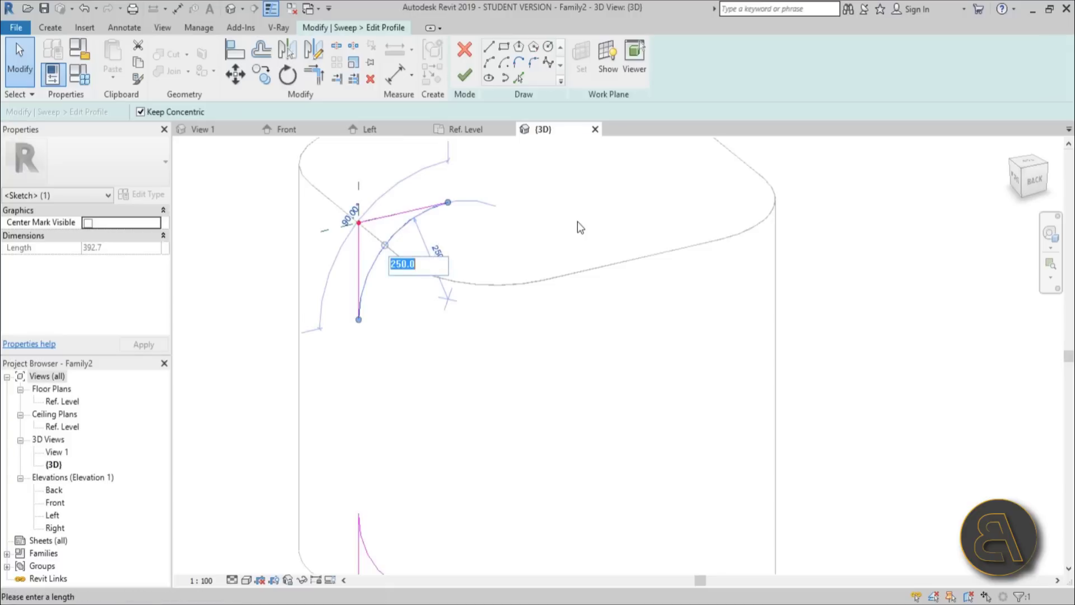
pyautogui.write('240')
pyautogui.press('Return')
pyautogui.click(576, 222)
# Reselect the fillet arc and move it (MV) from its lower end to adjust it.
pyautogui.scroll(2, 415, 219)
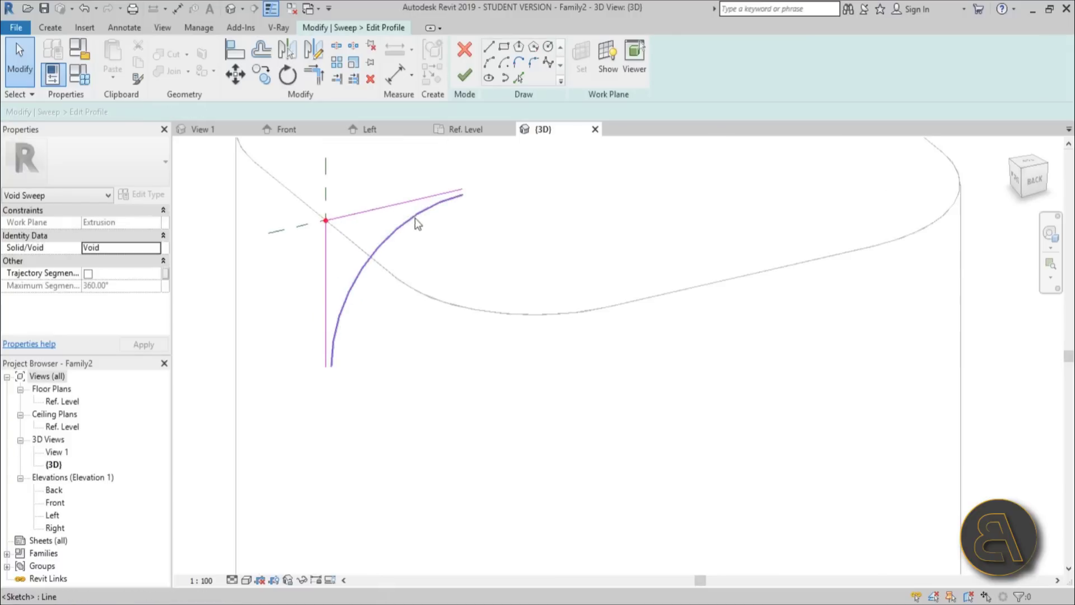
pyautogui.click(415, 219)
pyautogui.click(448, 246)
pyautogui.scroll(2, 468, 206)
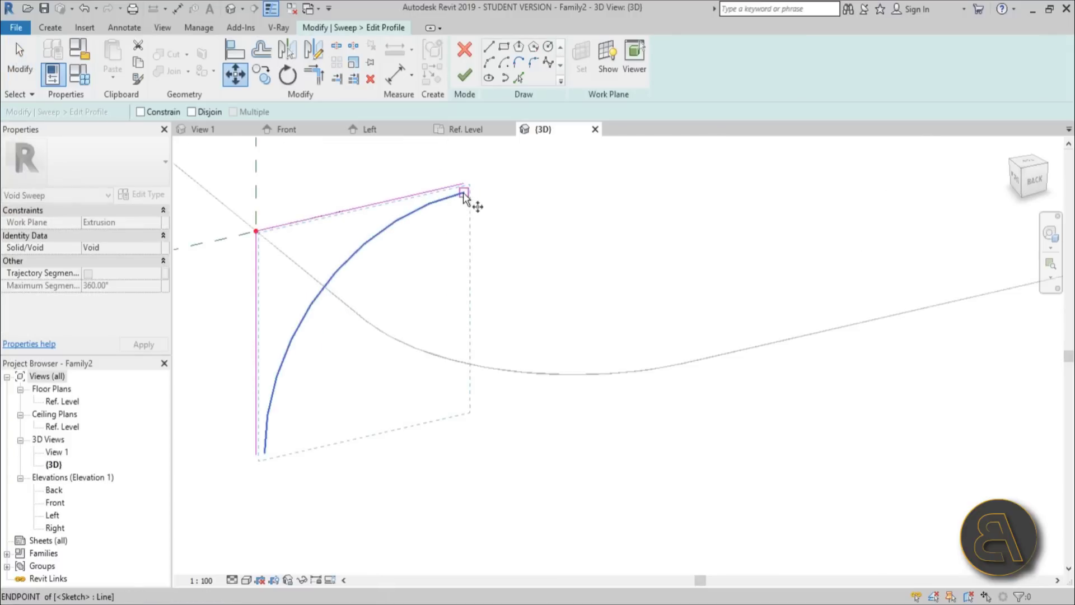
pyautogui.click(455, 184)
pyautogui.scroll(4, 298, 377)
pyautogui.press('m')
pyautogui.press('v')
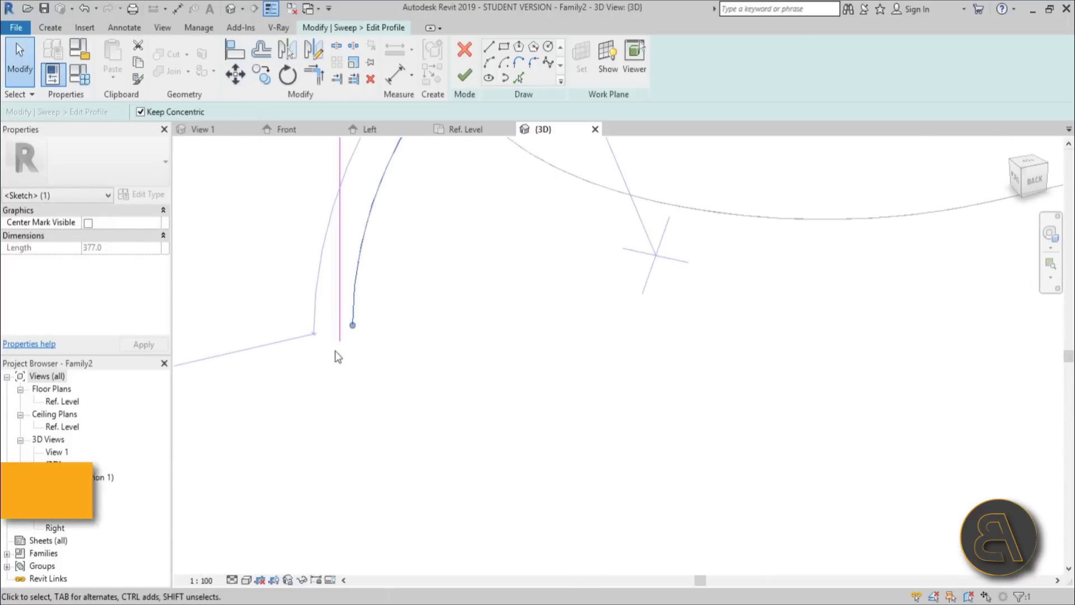
pyautogui.click(340, 329)
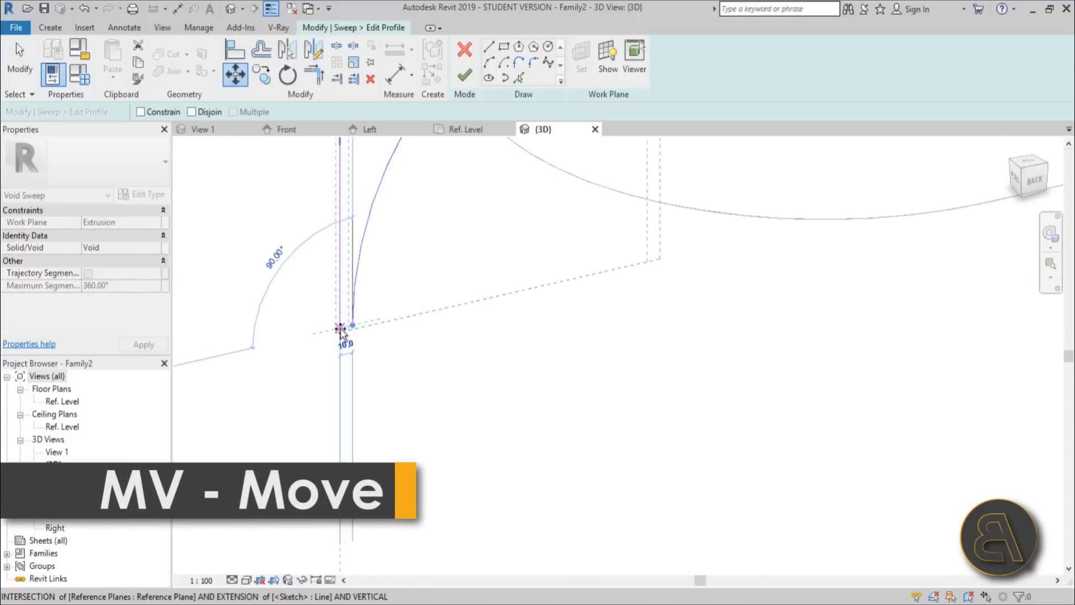
pyautogui.click(340, 331)
pyautogui.scroll(-4, 327, 355)
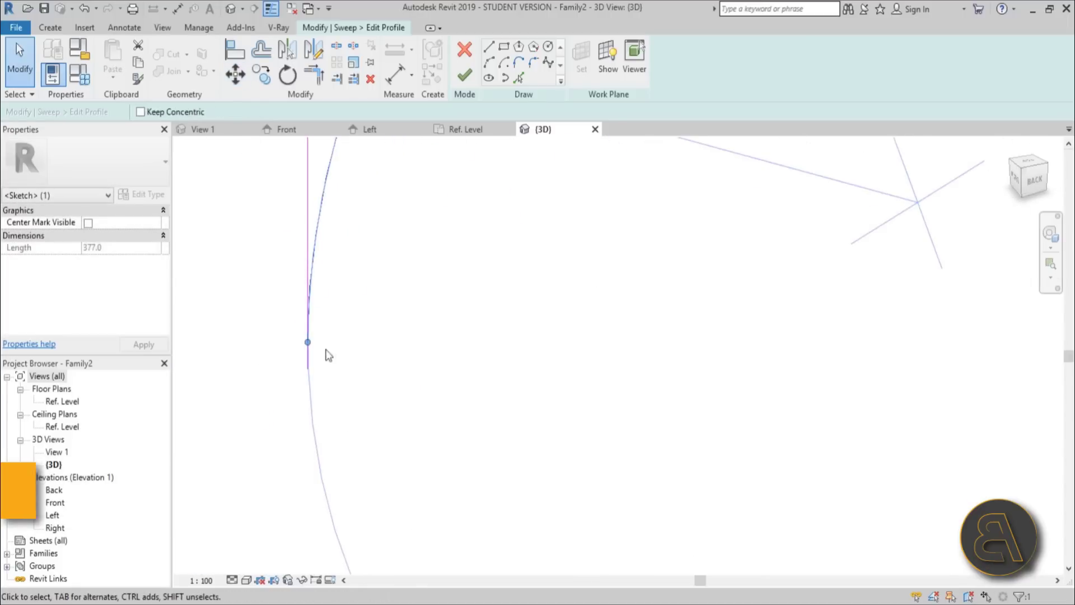
pyautogui.click(356, 359)
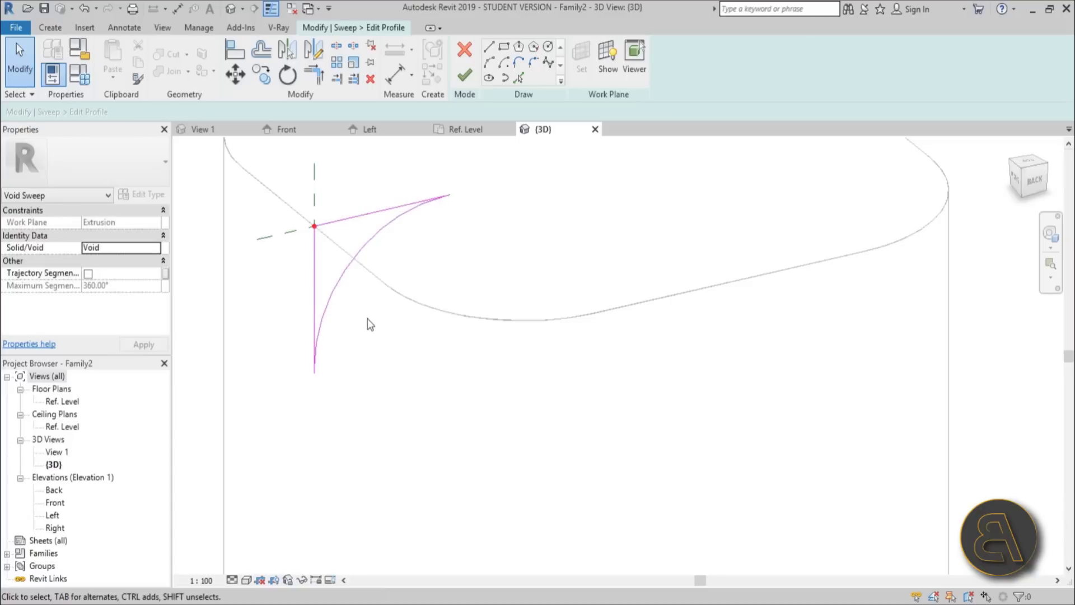
# Trim the arc and the vertical line to a clean corner with TR.
pyautogui.press('t')
pyautogui.press('r')
pyautogui.click(359, 253)
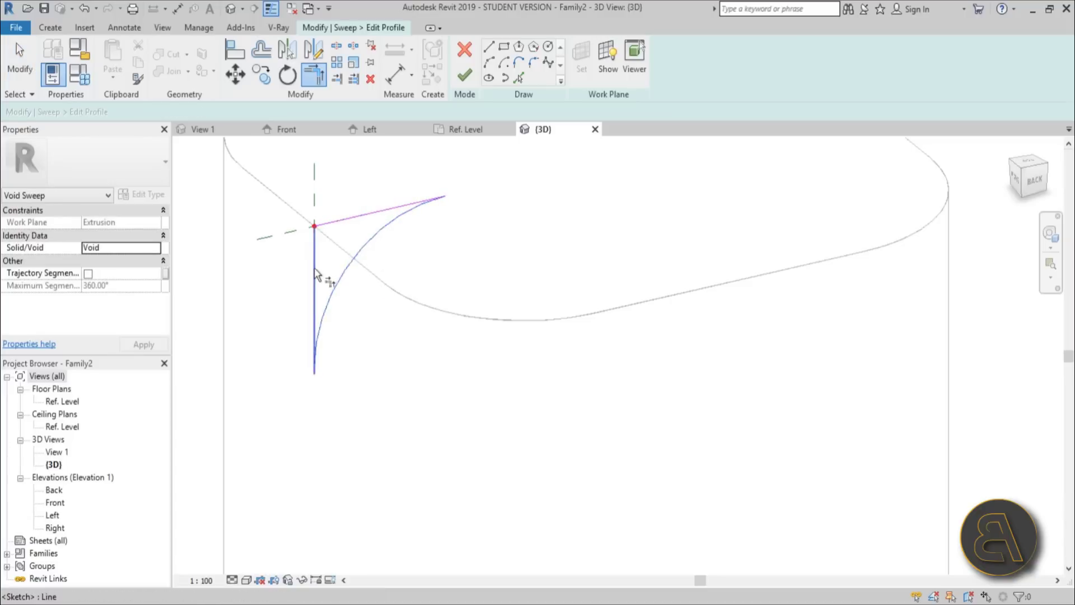
pyautogui.click(315, 274)
pyautogui.scroll(-5, 336, 247)
# Set the profile arc's radius dimension to 240.
pyautogui.scroll(6, 344, 336)
pyautogui.press('Escape')
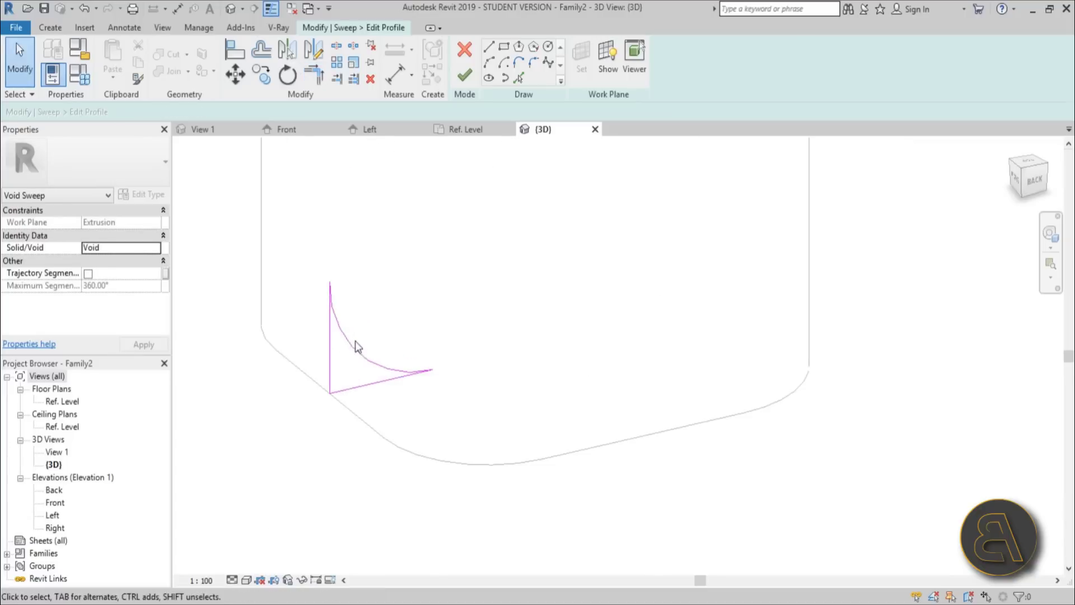
pyautogui.click(356, 346)
pyautogui.click(405, 307)
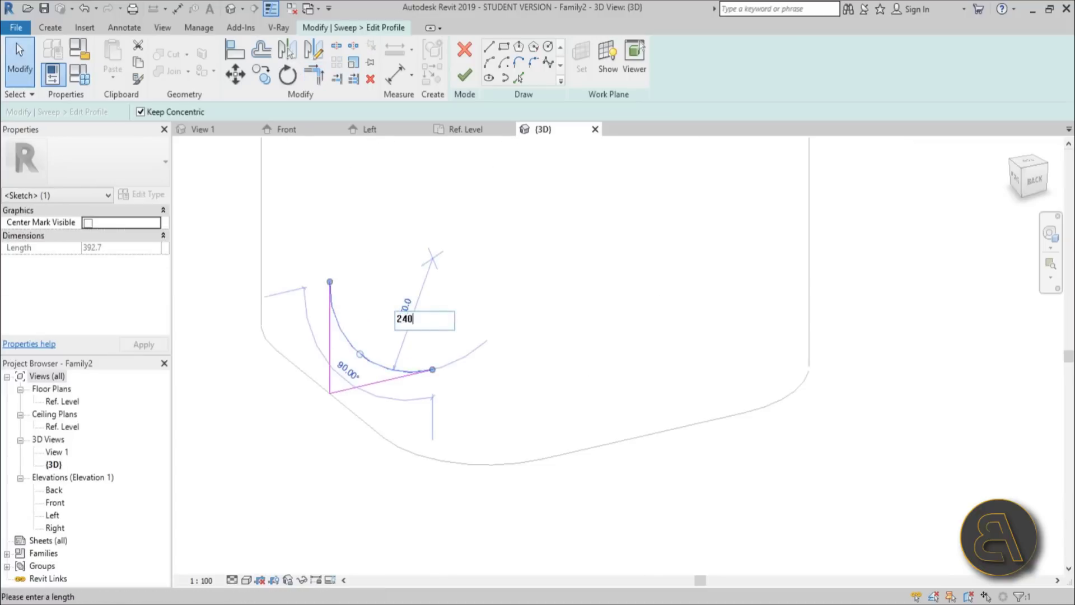
pyautogui.write('240')
pyautogui.press('Return')
pyautogui.click(365, 239)
pyautogui.scroll(3, 344, 304)
# Snap the arc's ends onto the vertical and bottom lines and trim the corner closed.
pyautogui.click(335, 316)
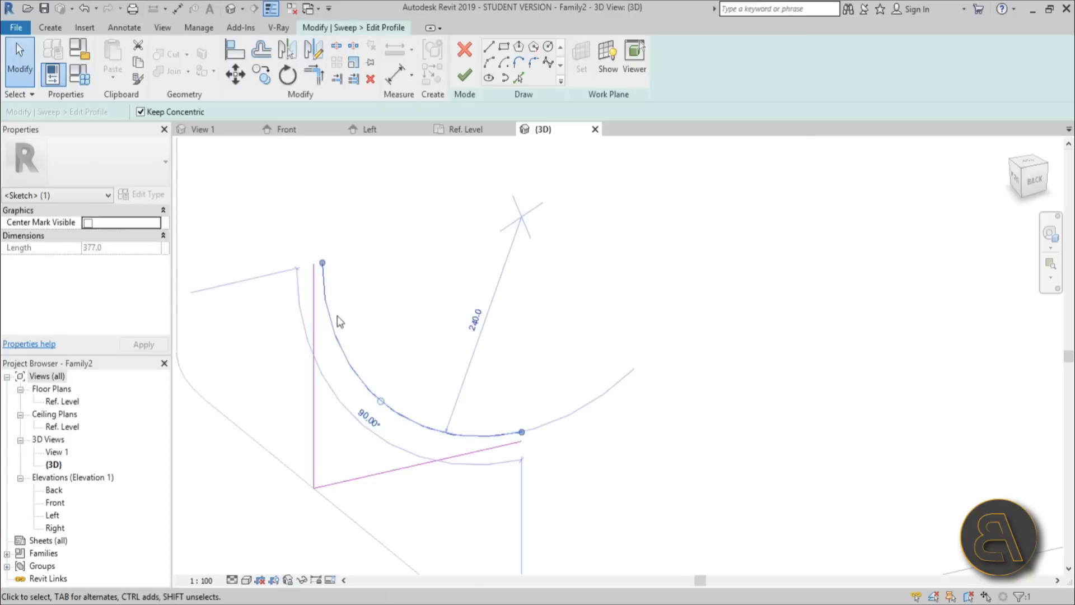
pyautogui.click(344, 293)
pyautogui.moveTo(322, 262); pyautogui.dragTo(318, 274)
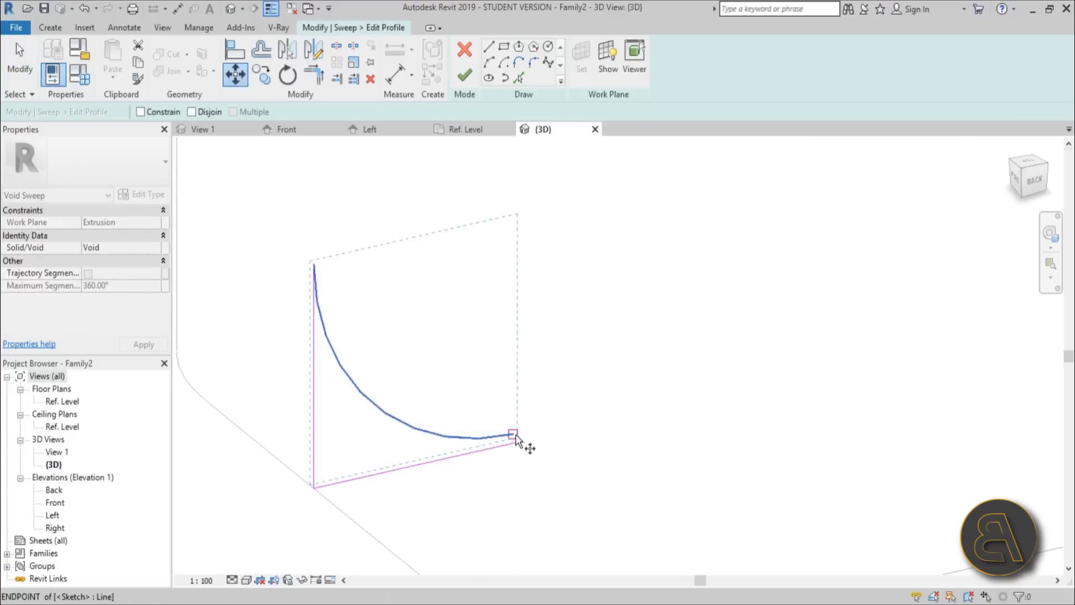
pyautogui.moveTo(513, 434); pyautogui.dragTo(519, 447)
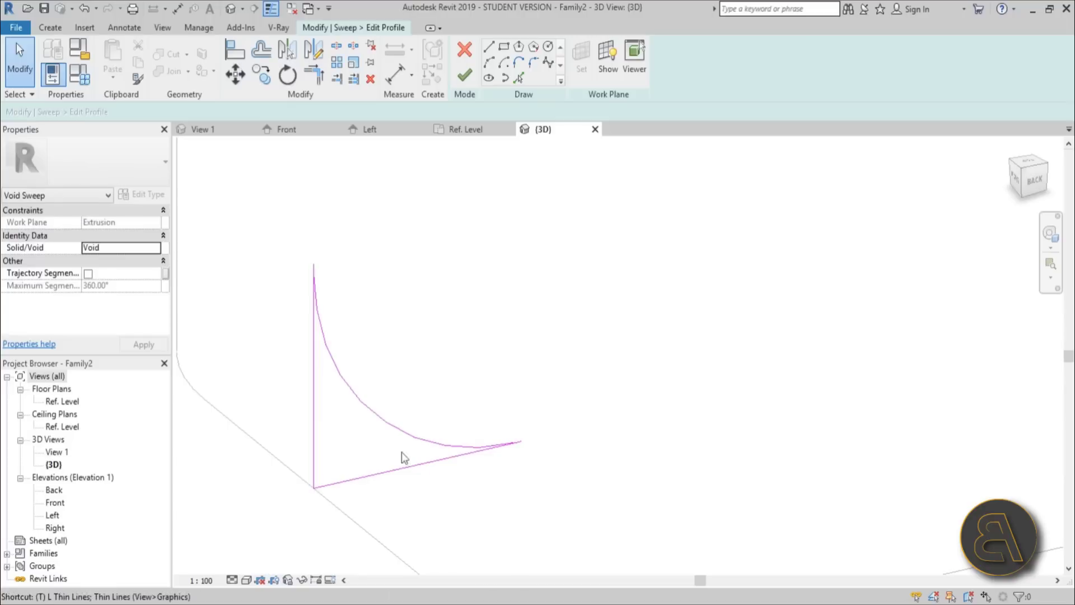
pyautogui.press('t')
pyautogui.press('r')
pyautogui.click(314, 428)
pyautogui.click(385, 421)
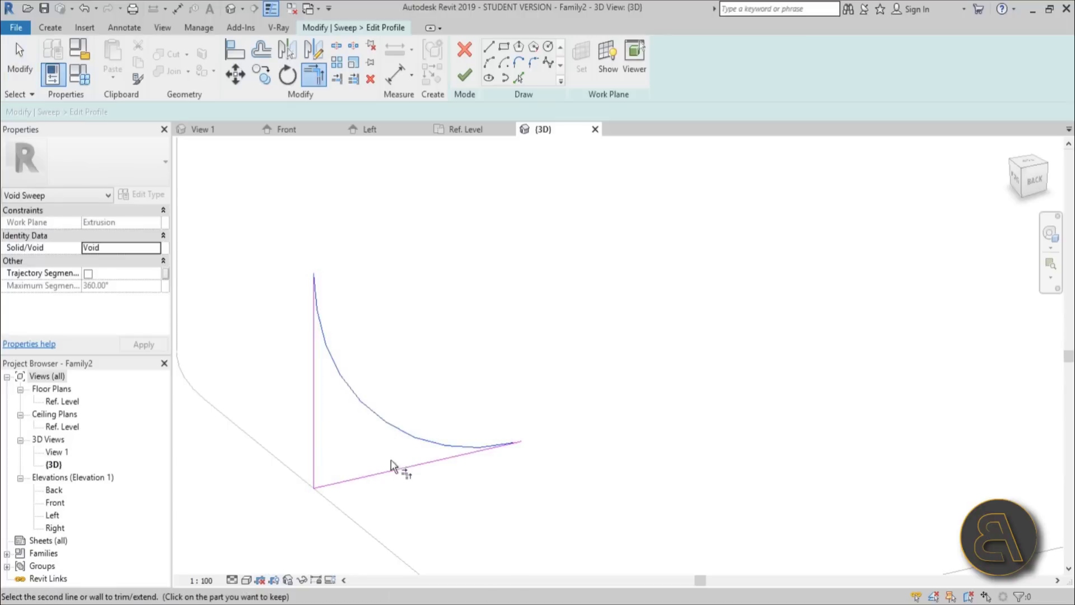
# Finish the profile sketch and the void sweep so the cube's edges are rounded.
pyautogui.click(464, 75)
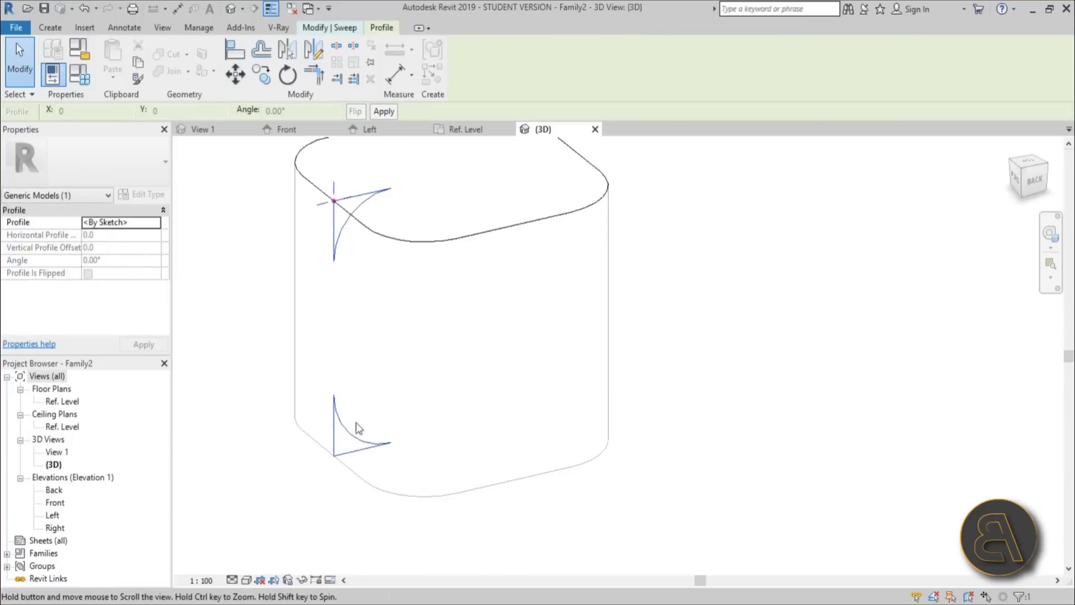
pyautogui.click(464, 75)
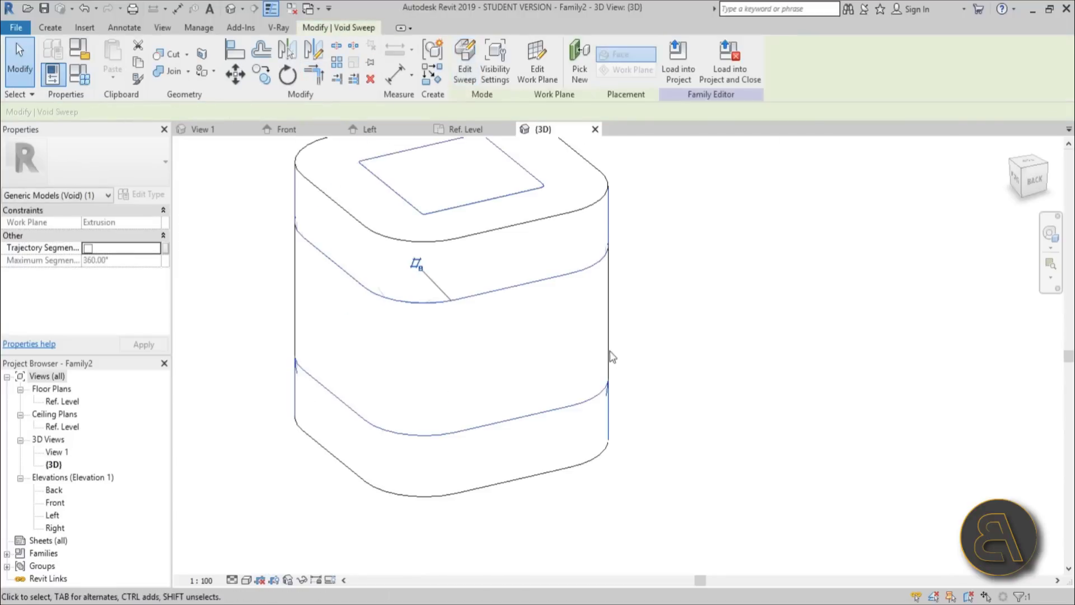
pyautogui.keyDown('shift'); pyautogui.moveTo(707, 402); pyautogui.dragTo(504, 482, button='middle'); pyautogui.keyUp('shift')
# Set the visual style to Shaded and window-select the cube and the void.
pyautogui.click(231, 580)
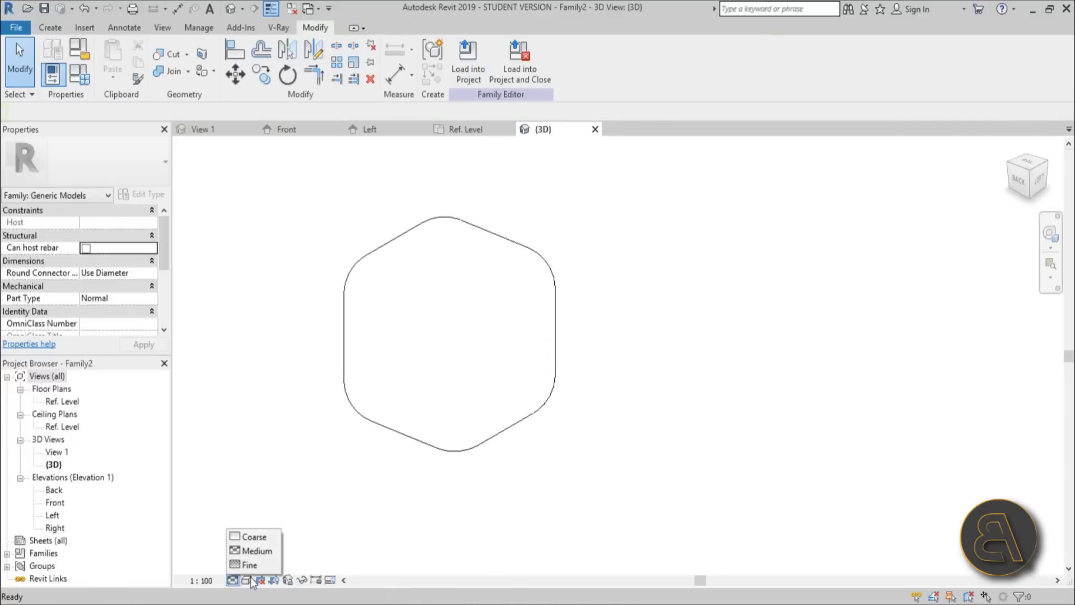
pyautogui.click(246, 580)
pyautogui.click(268, 523)
pyautogui.moveTo(608, 472)
pyautogui.keyDown('shift'); pyautogui.mouseDown(button='middle')
pyautogui.moveTo(631, 364)
pyautogui.moveTo(413, 379)
pyautogui.moveTo(646, 493)
pyautogui.moveTo(451, 526)
pyautogui.moveTo(607, 374)
pyautogui.moveTo(666, 509)
pyautogui.moveTo(421, 535)
pyautogui.moveTo(417, 499)
pyautogui.mouseUp(button='middle'); pyautogui.keyUp('shift')
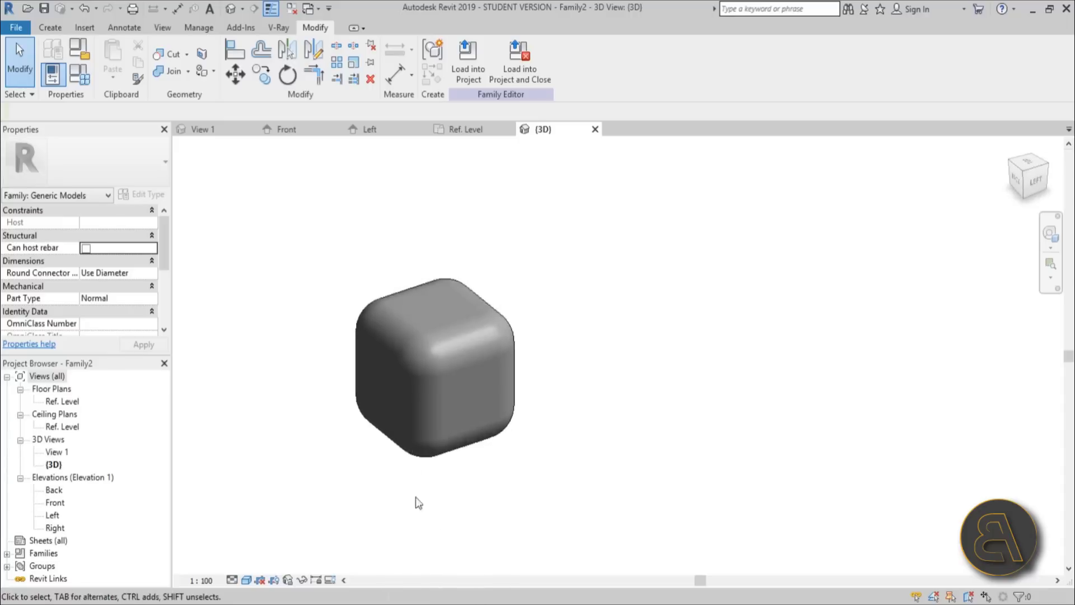
pyautogui.scroll(2, 418, 499)
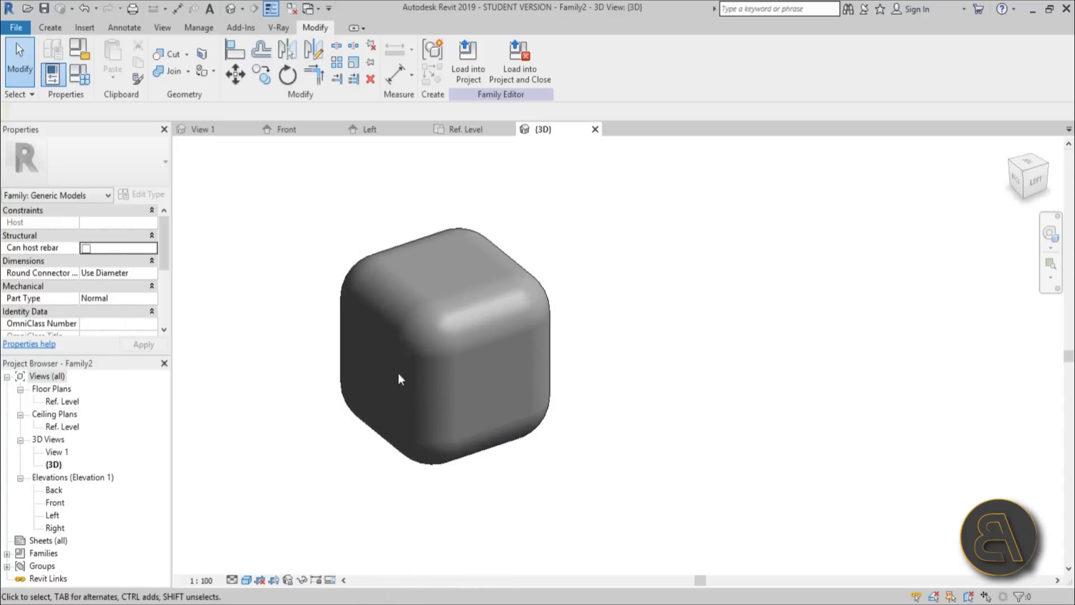
pyautogui.moveTo(274, 176); pyautogui.dragTo(658, 506)
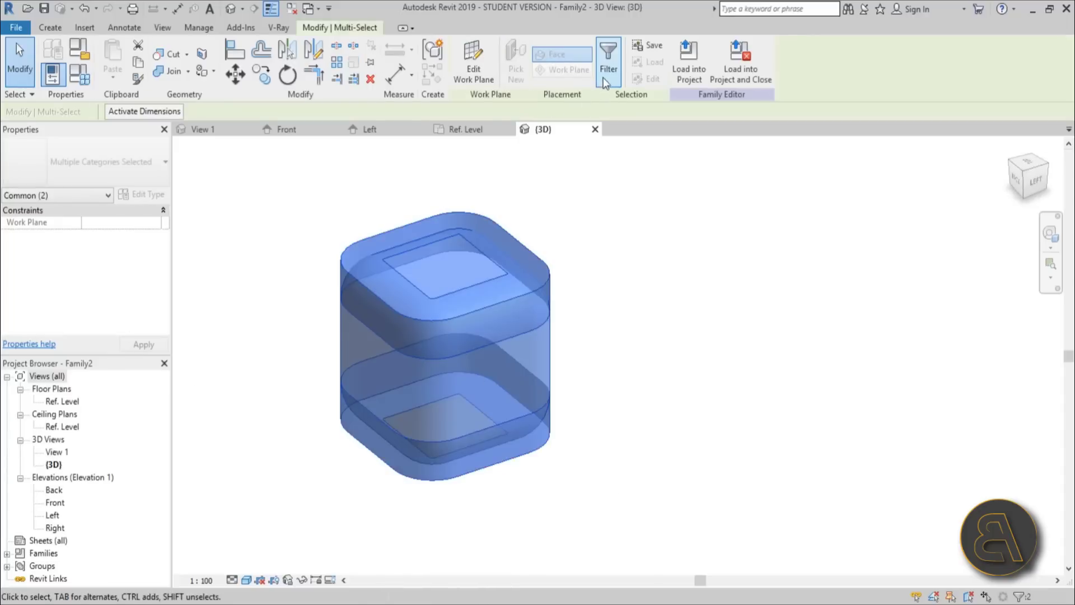
# Filter out the void so only the solid extrusion stays selected.
pyautogui.click(603, 78)
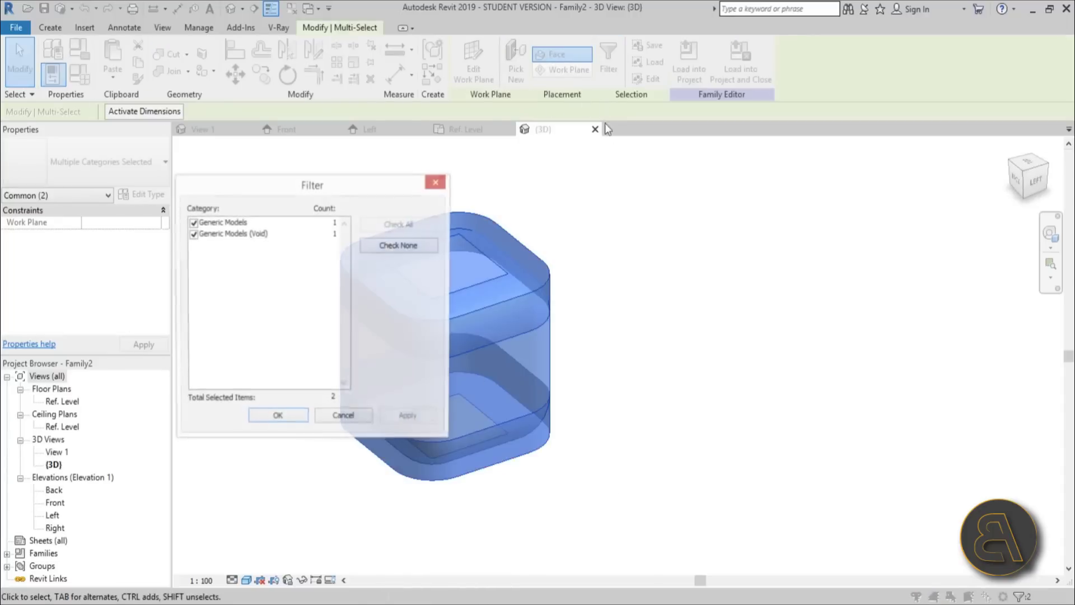
pyautogui.click(193, 234)
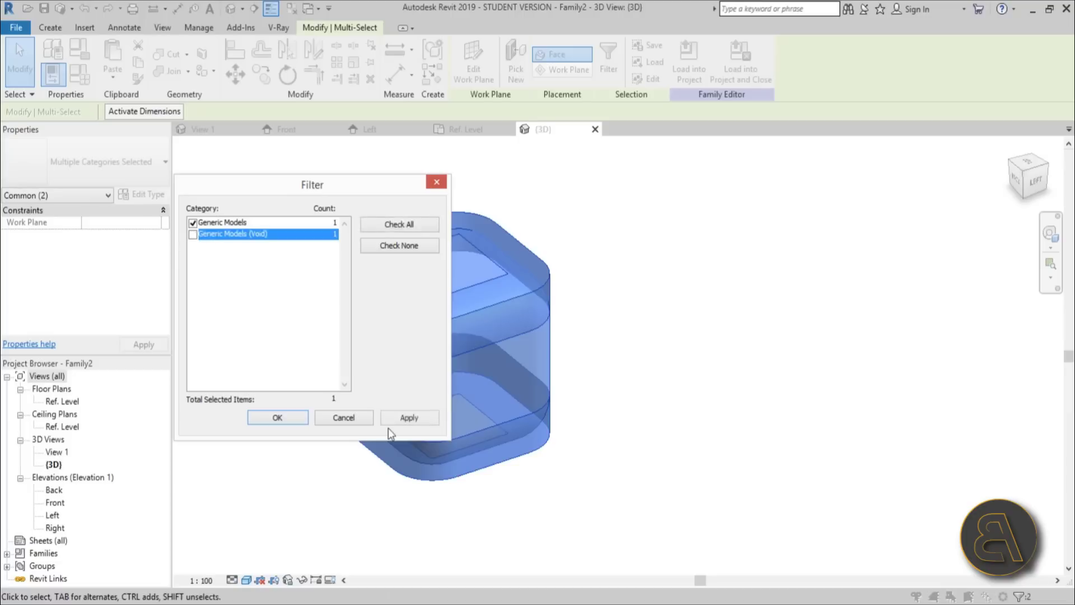
pyautogui.click(290, 417)
# Assign the extrusion the Aluminum, Anodized Blue material from the material browser.
pyautogui.click(145, 311)
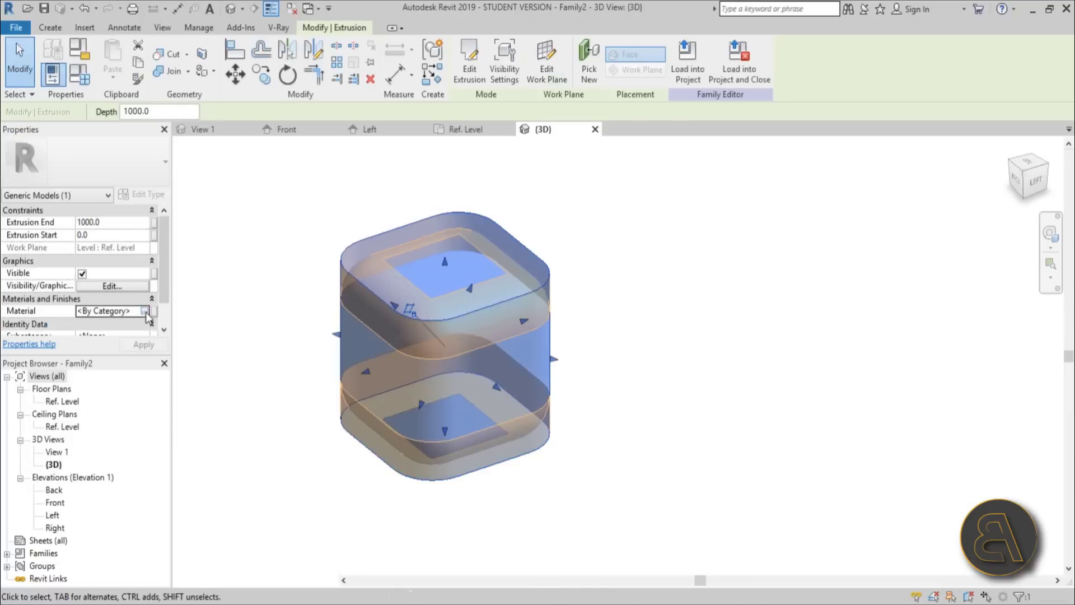
pyautogui.click(150, 310)
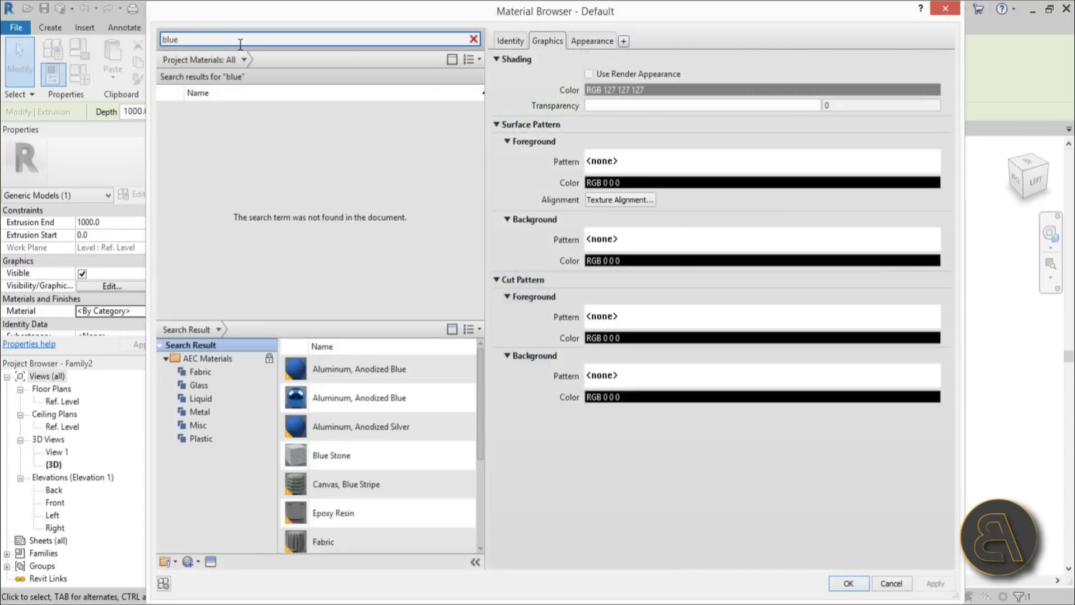
pyautogui.click(405, 379)
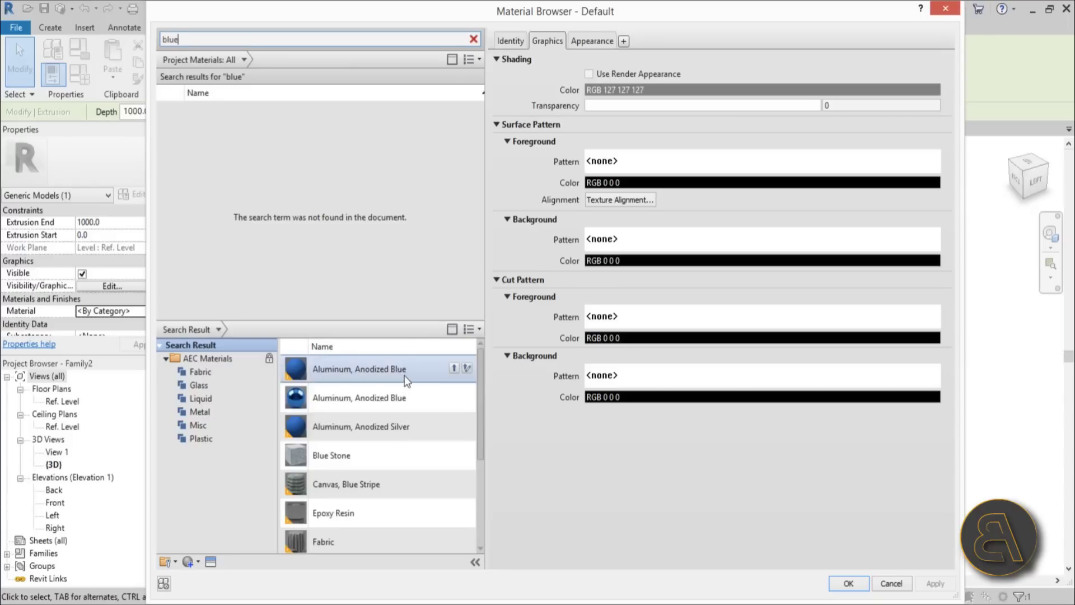
pyautogui.click(453, 370)
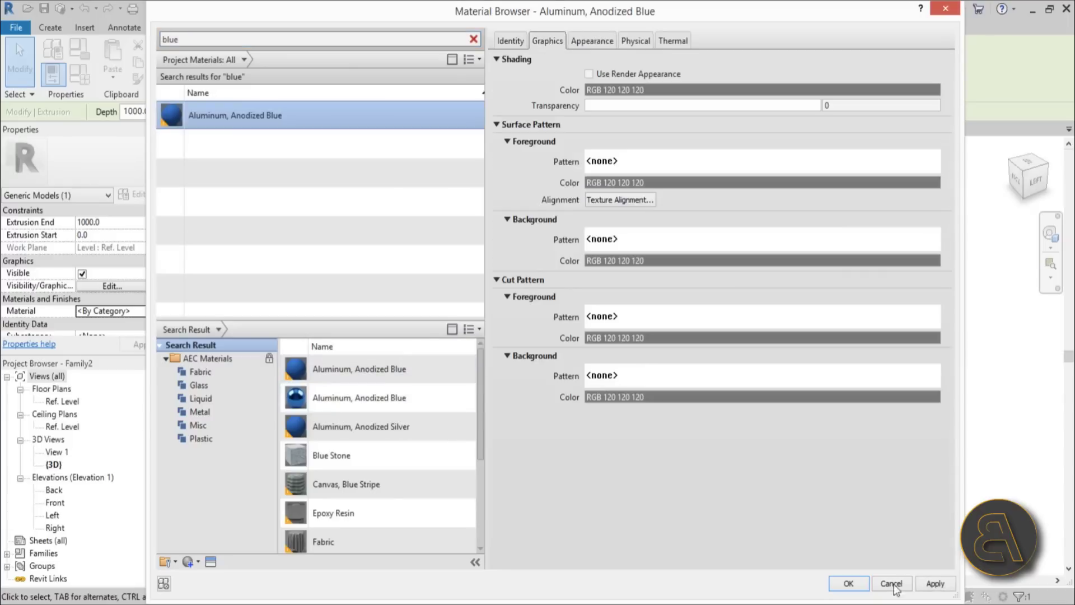
pyautogui.click(847, 583)
pyautogui.click(635, 467)
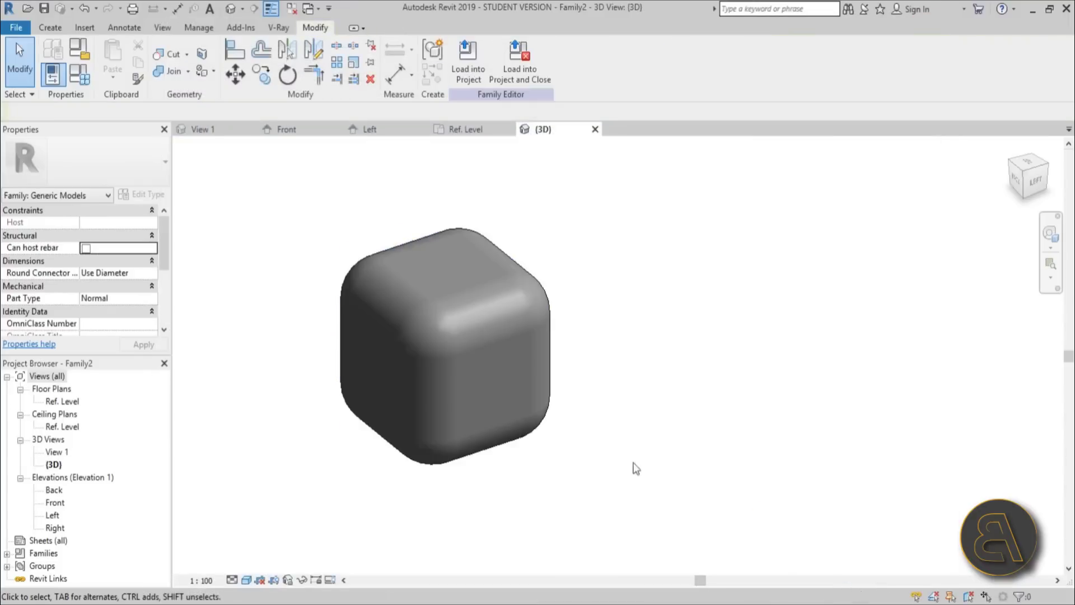
# Switch the 3D view to Realistic style and orbit, pan and zoom around the blue cube.
pyautogui.click(247, 579)
pyautogui.click(266, 551)
pyautogui.keyDown('shift'); pyautogui.moveTo(580, 475); pyautogui.dragTo(784, 391, button='middle'); pyautogui.keyUp('shift')
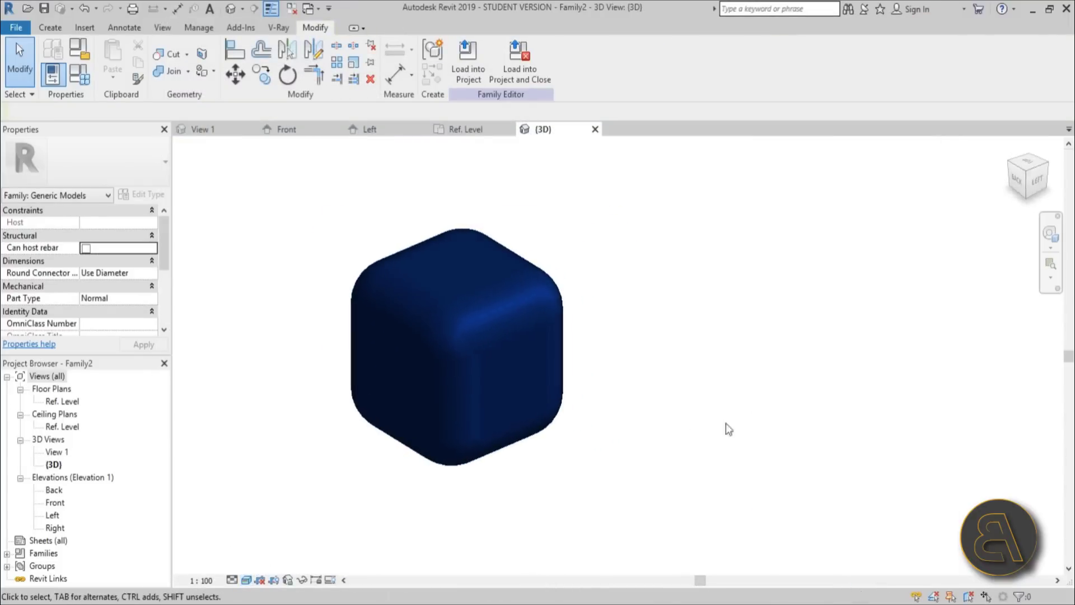
pyautogui.moveTo(727, 426); pyautogui.dragTo(672, 384, button='middle')
pyautogui.scroll(3, 645, 379)
pyautogui.scroll(-1, 667, 371)
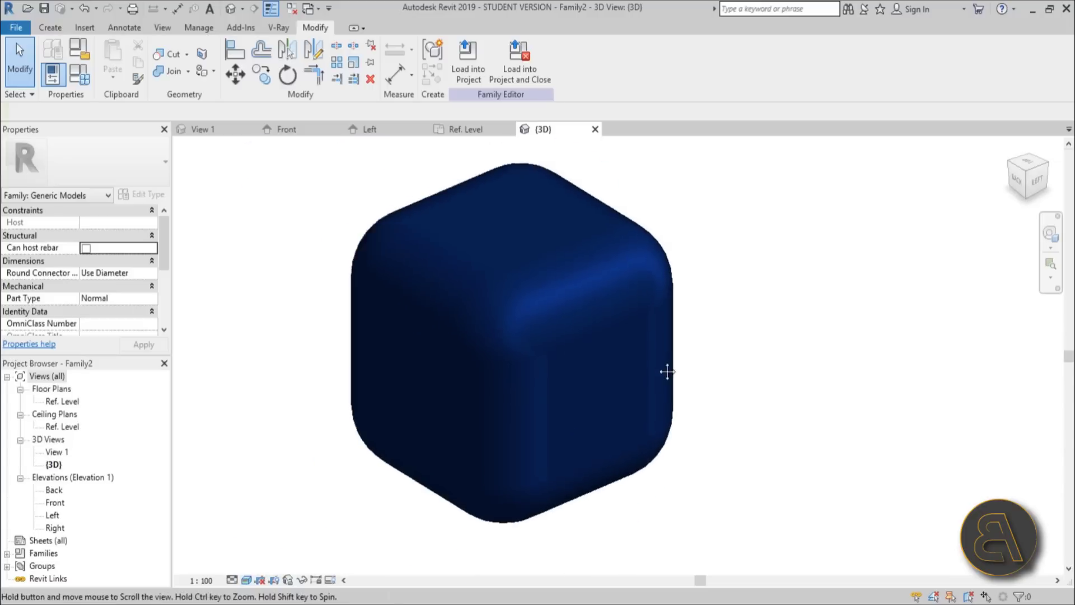
pyautogui.scroll(-1, 667, 371)
pyautogui.scroll(1, 587, 235)
pyautogui.keyDown('shift'); pyautogui.moveTo(588, 235); pyautogui.dragTo(710, 438, button='middle'); pyautogui.keyUp('shift')
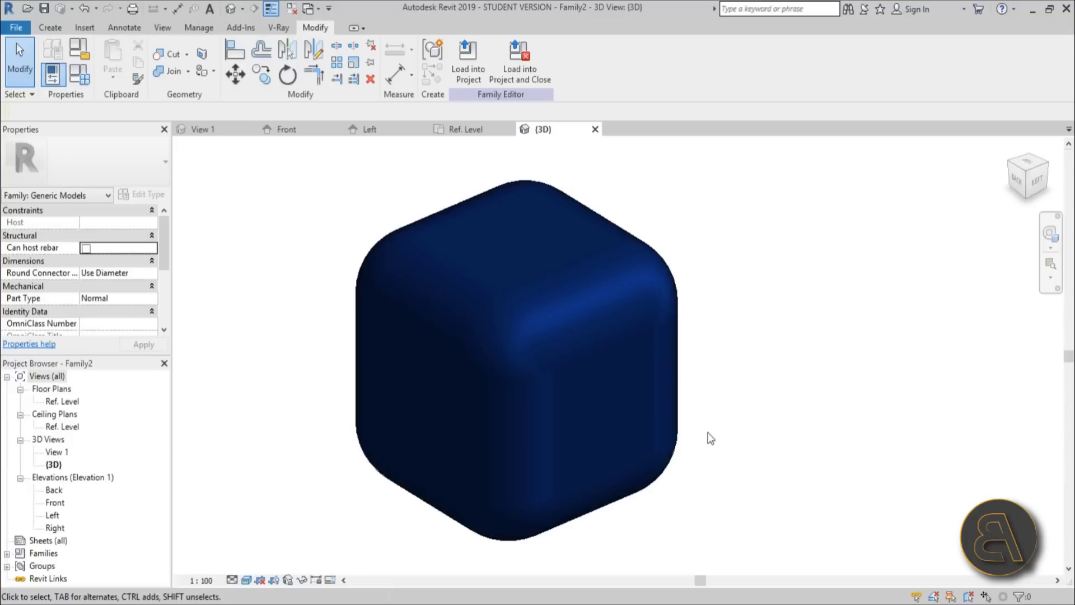